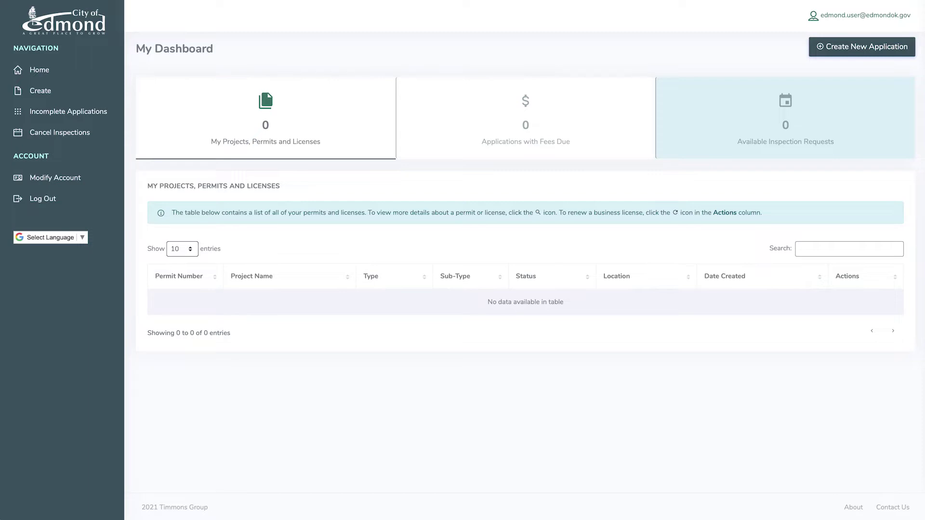
- Start a new permit application of type Building > Residential New Construction
left_click(868, 56)
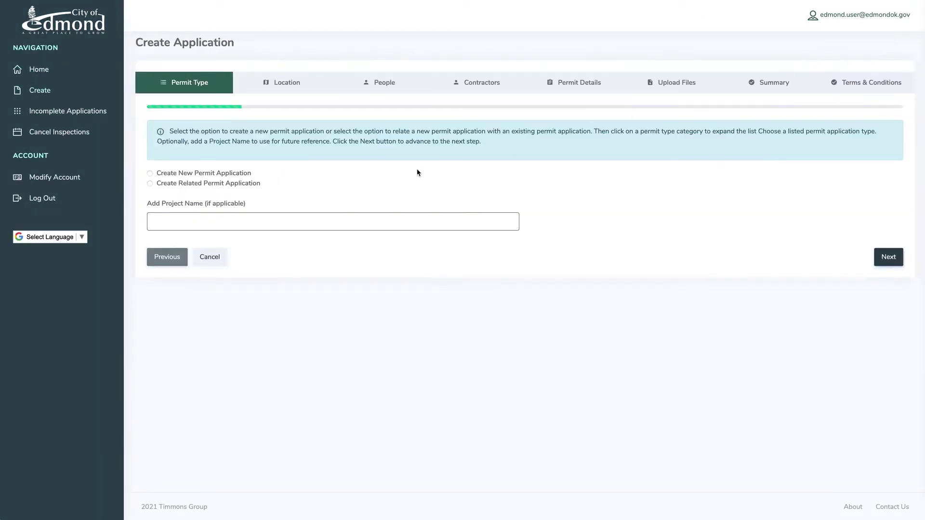
left_click(168, 177)
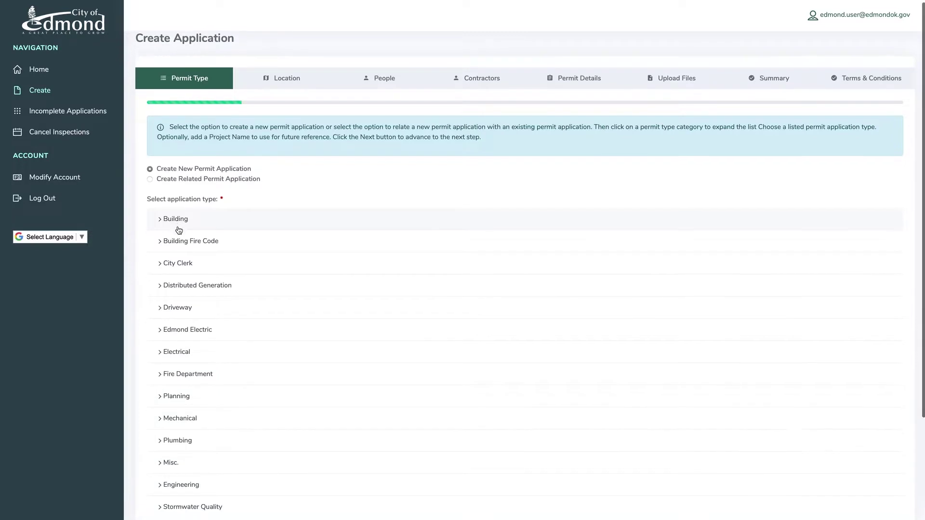
left_click(180, 225)
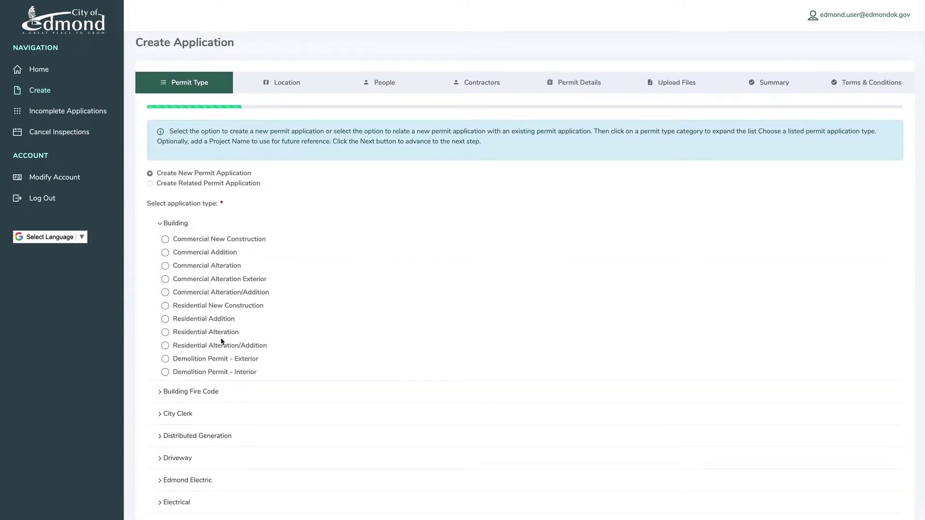
left_click(165, 307)
- Name the project 'Project Name' and continue to the Location step
scroll(186, 413, "down", 6)
left_click(187, 416)
type("Project Name")
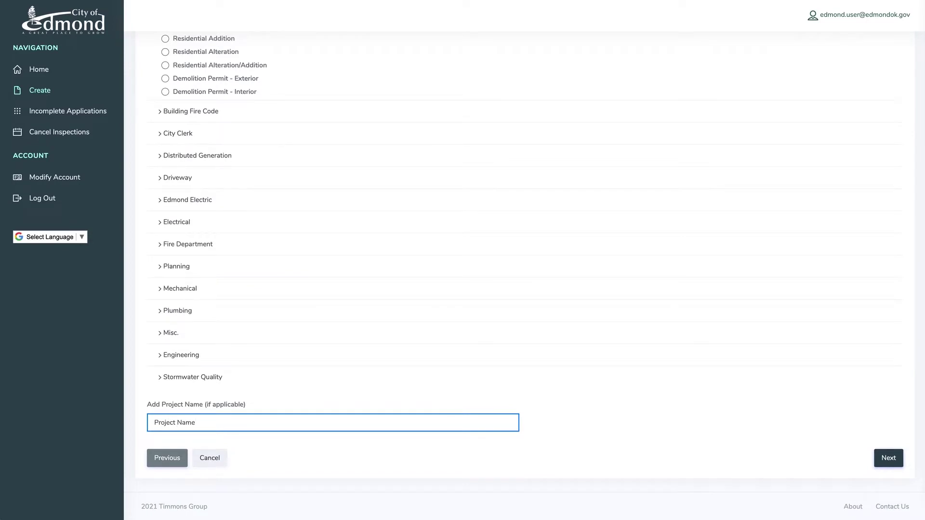
left_click(887, 459)
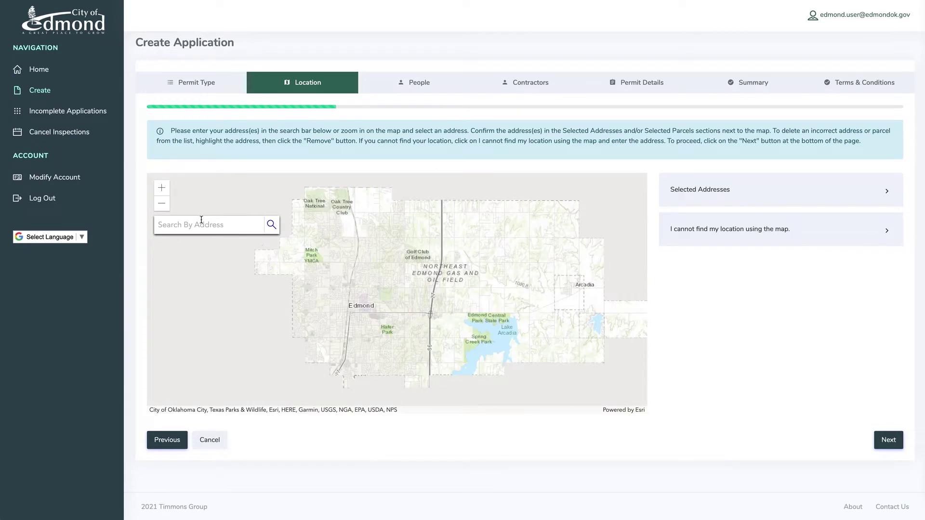
left_click(201, 220)
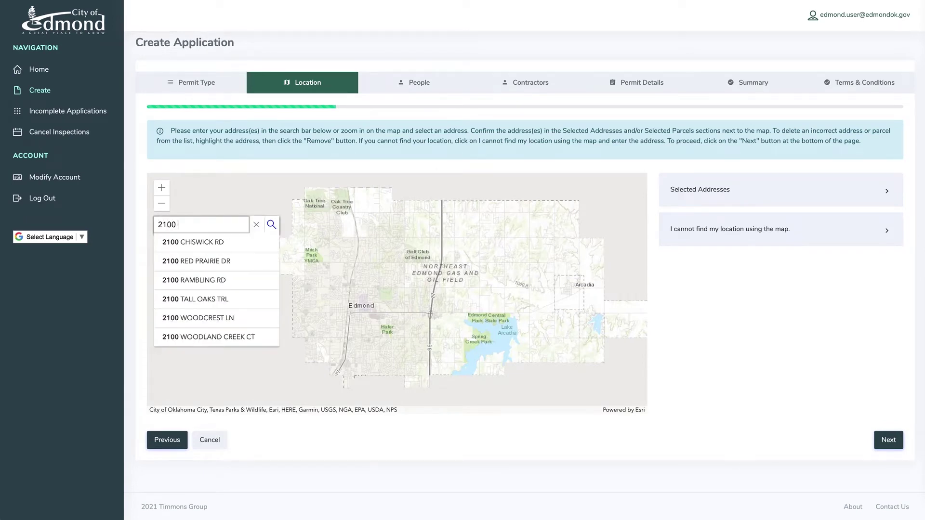
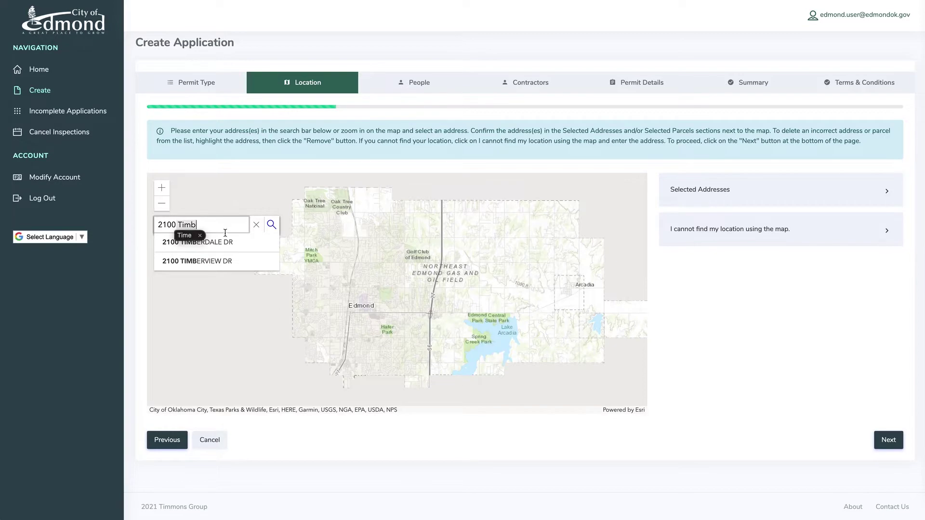
left_click(231, 242)
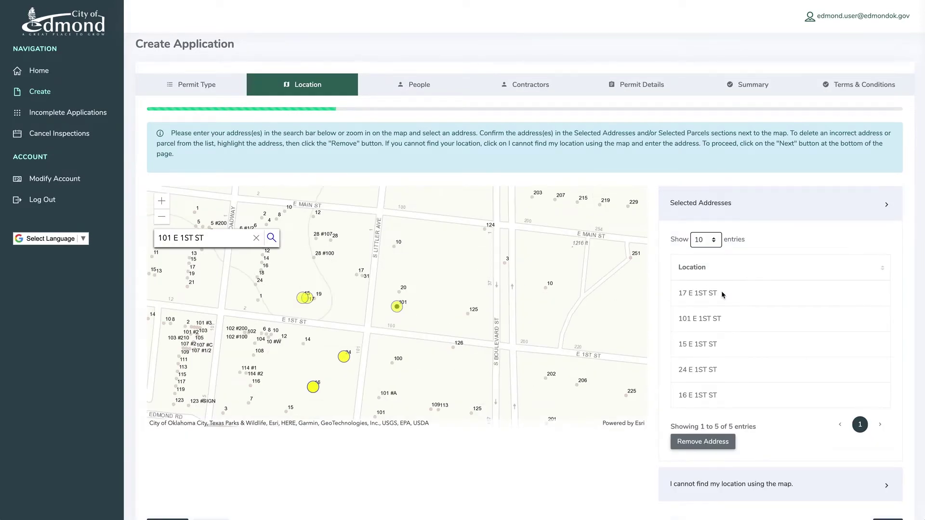
left_click(725, 295)
left_click(730, 320)
left_click(731, 345)
left_click(730, 371)
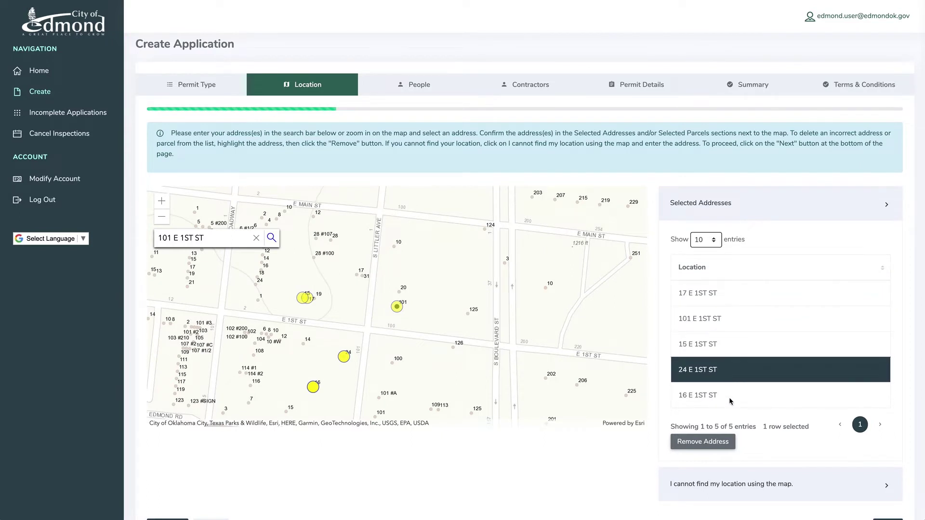
left_click(729, 397)
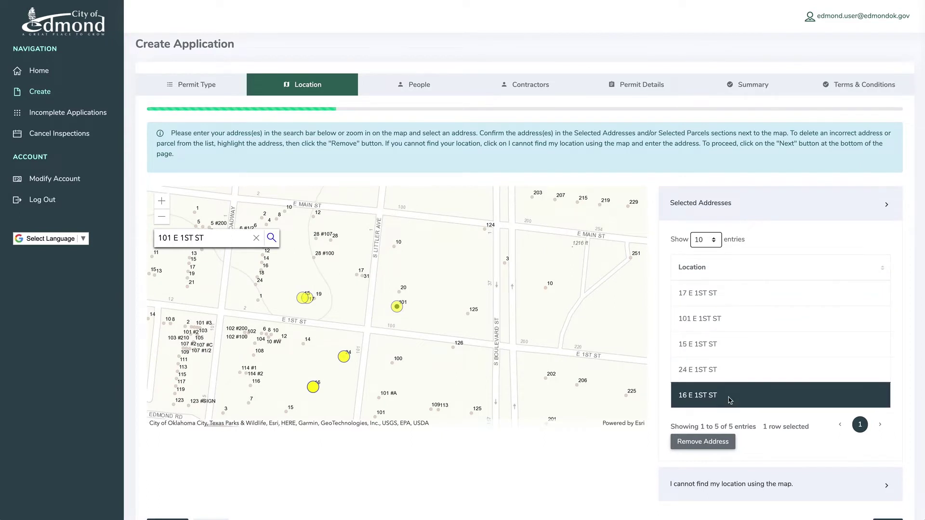
left_click(702, 444)
left_click(706, 357)
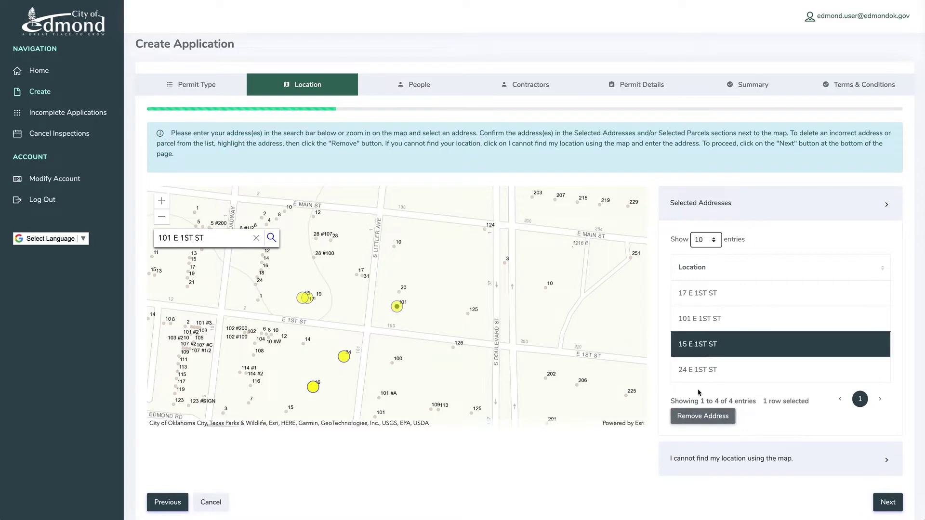
left_click(697, 417)
left_click(697, 318)
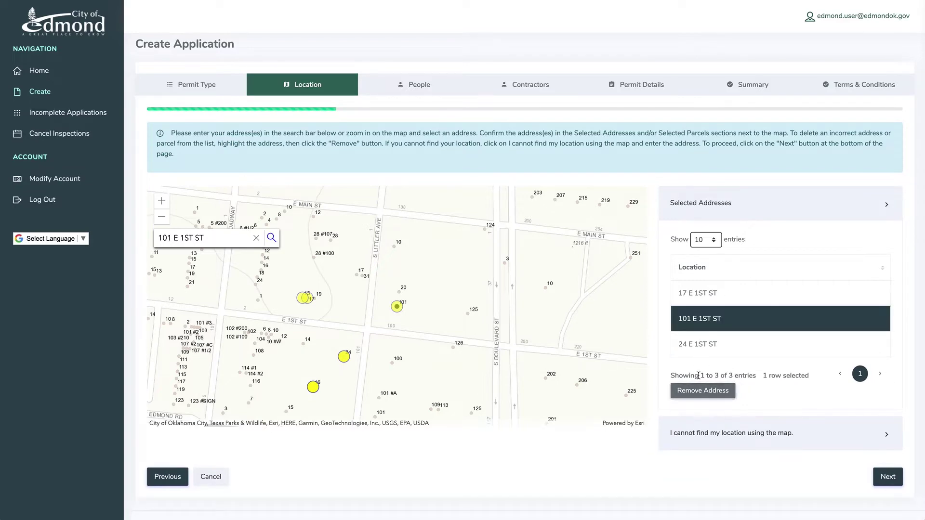
left_click(699, 391)
left_click(704, 301)
left_click(703, 364)
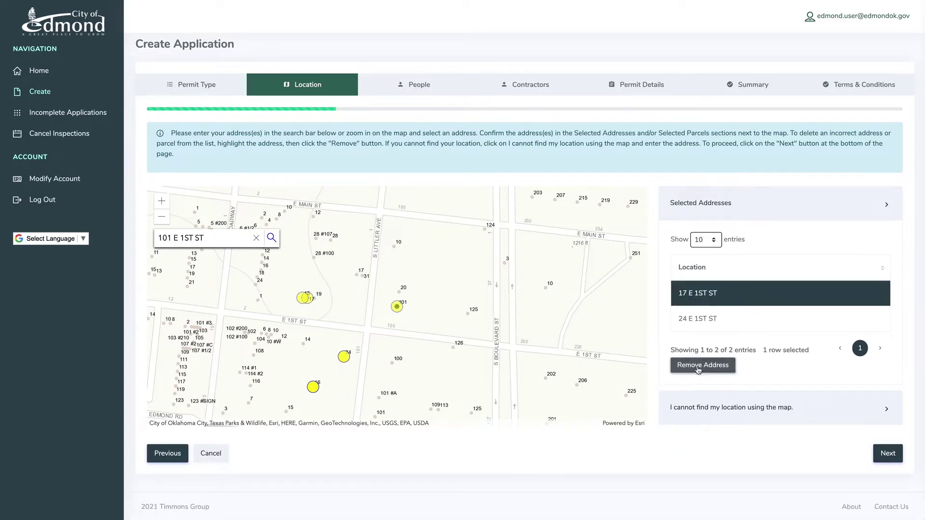
left_click(881, 450)
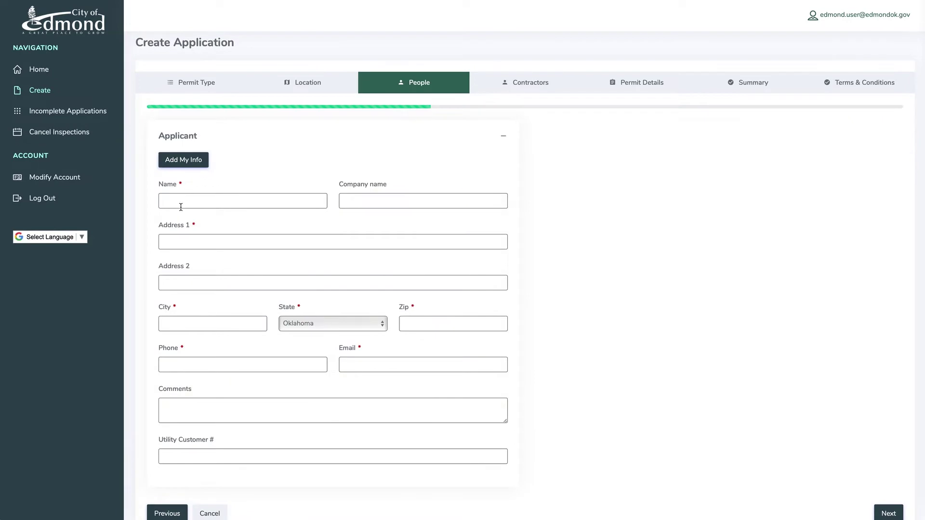
- Fill the applicant from the saved account details with Add My Info
left_click(184, 160)
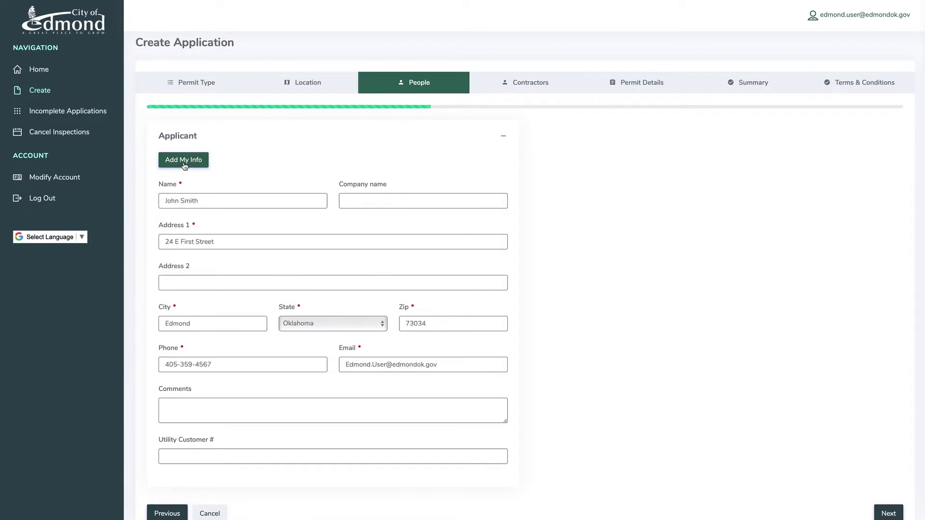
scroll(185, 166, "down", 2)
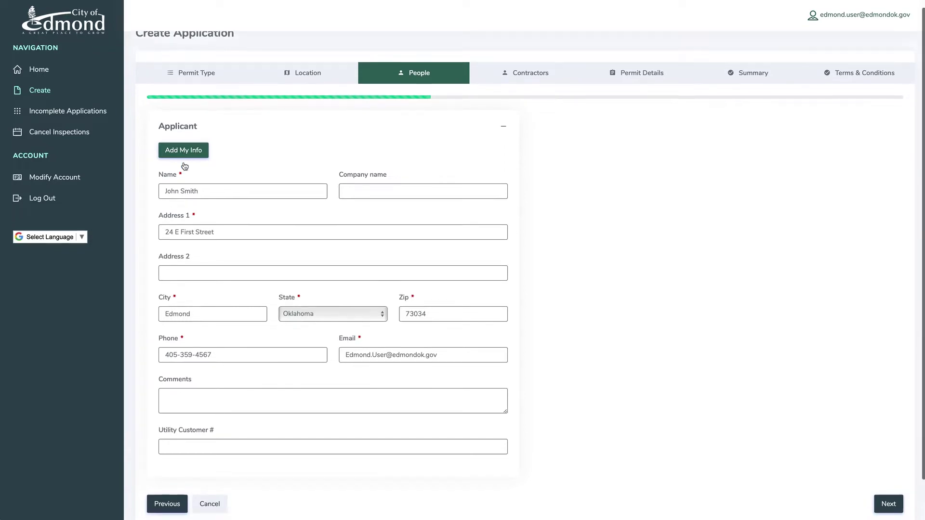
left_click(889, 458)
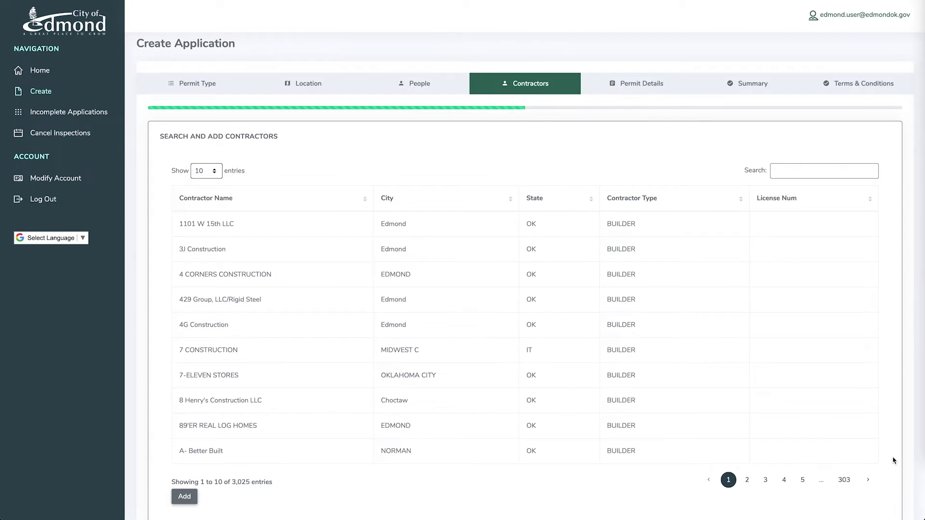
- Add City of Edmond as the contractor and continue to Permit Details
left_click(800, 174)
type("Edmond")
left_click(237, 257)
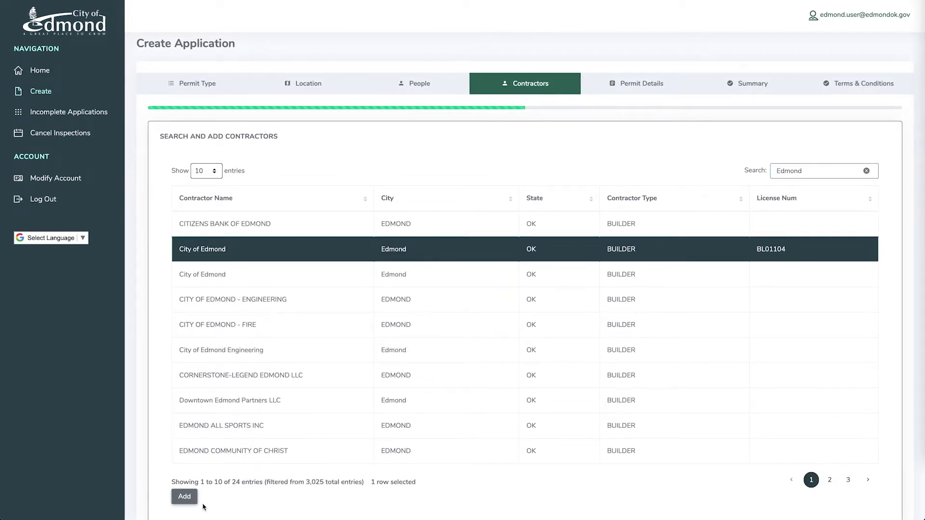
left_click(185, 499)
scroll(185, 501, "down", 6)
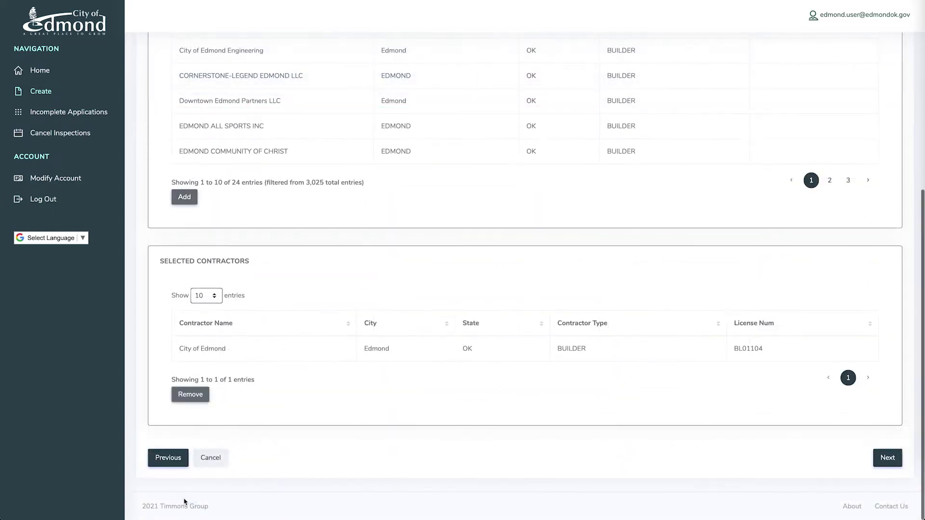
left_click(243, 353)
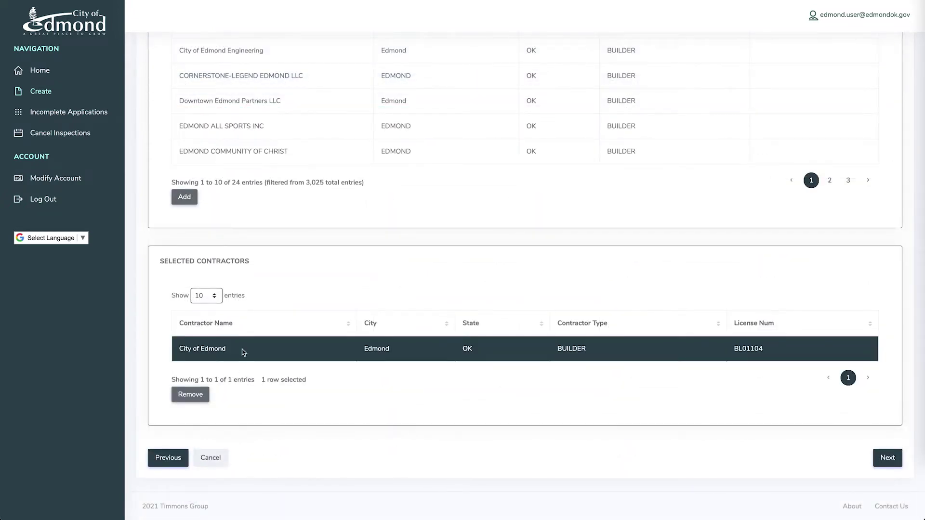
left_click(888, 458)
- Enter project cost 375000 and the new-home scope of work in the permit details
left_click(571, 164)
type("3750")
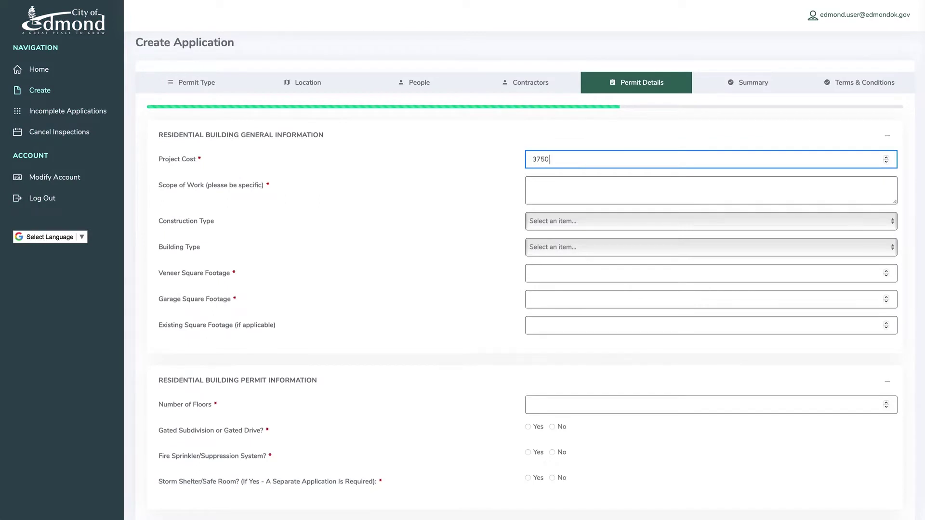
type("00")
key("Tab")
type("Build")
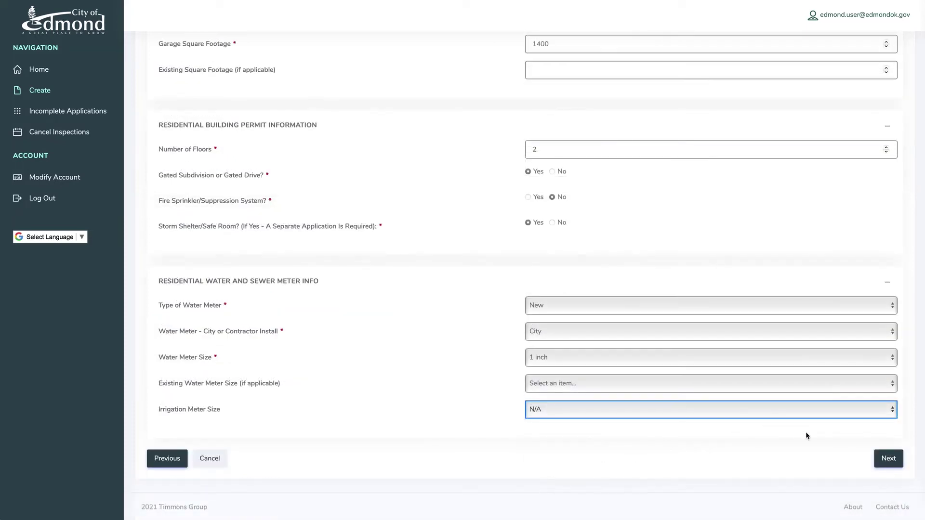
left_click(890, 459)
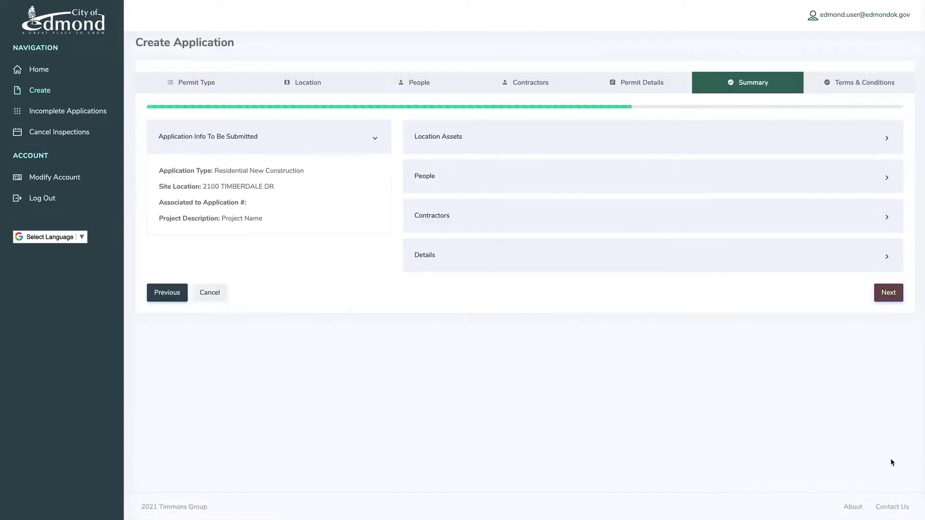
- Review the location, applicant and contractor panels on the Summary, then continue
left_click(890, 141)
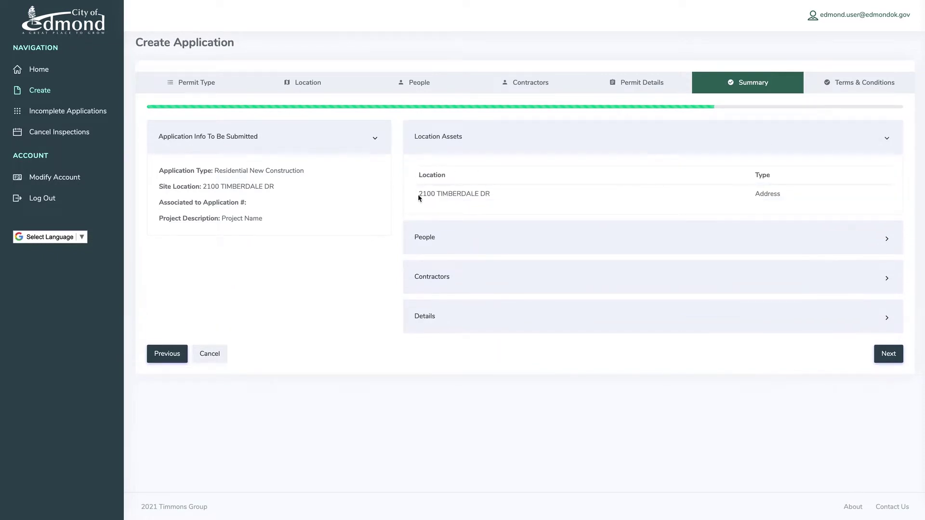
left_click(885, 246)
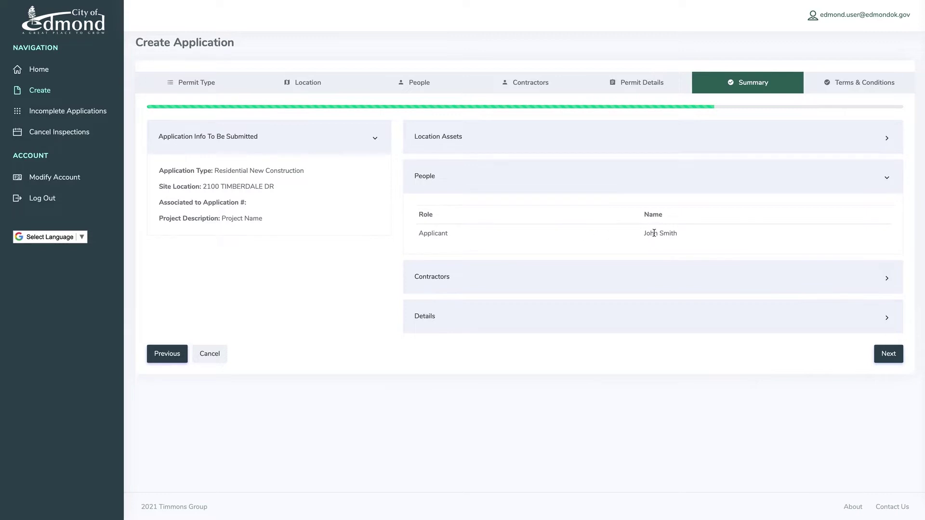
left_click(657, 271)
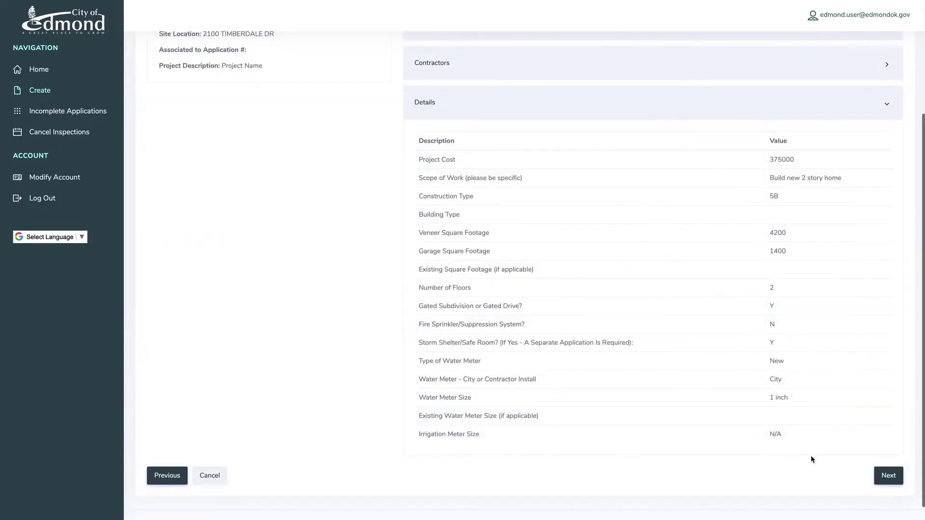
left_click(888, 476)
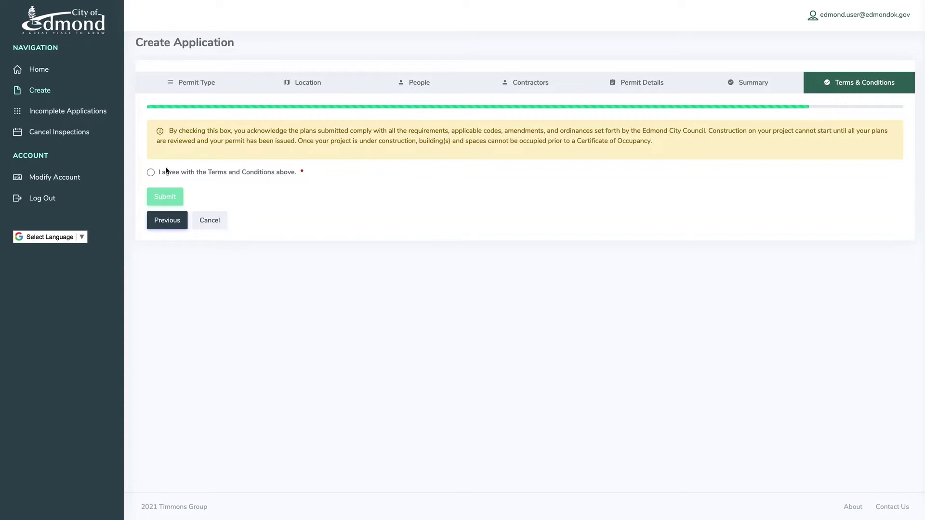
- Accept the terms, submit the residential application, and add the floor-plans file for upload
left_click(151, 173)
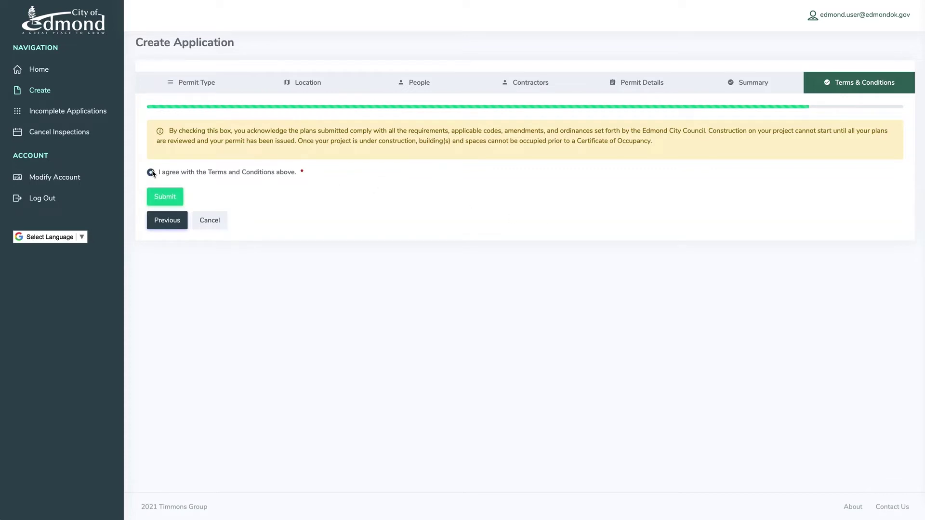
left_click(165, 198)
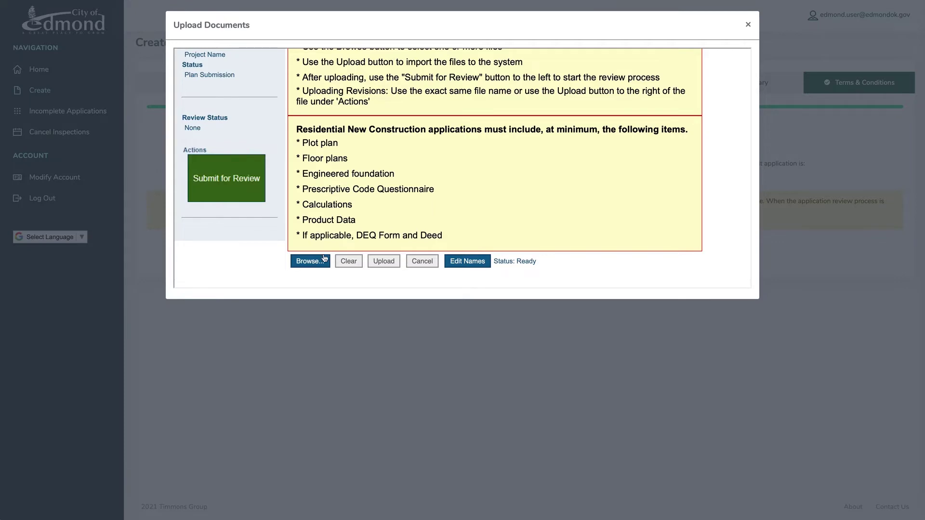
left_click(310, 261)
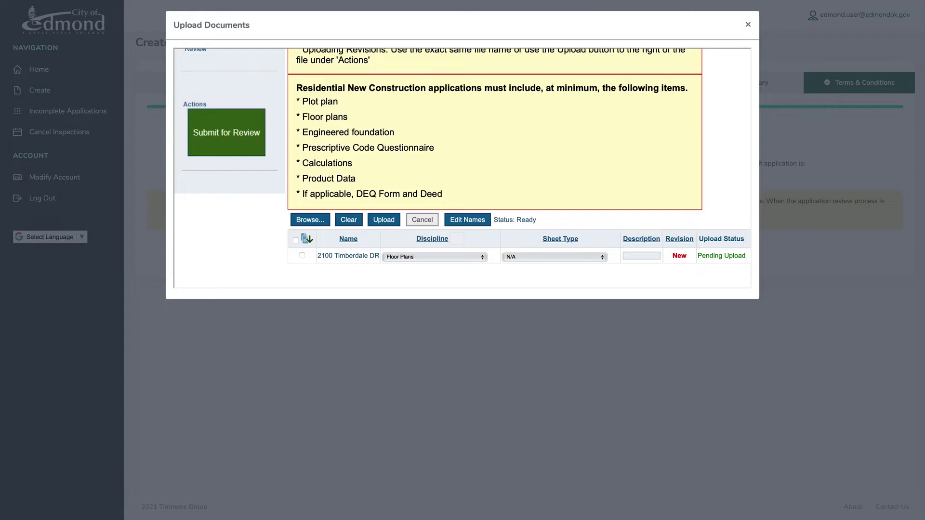
left_click(747, 24)
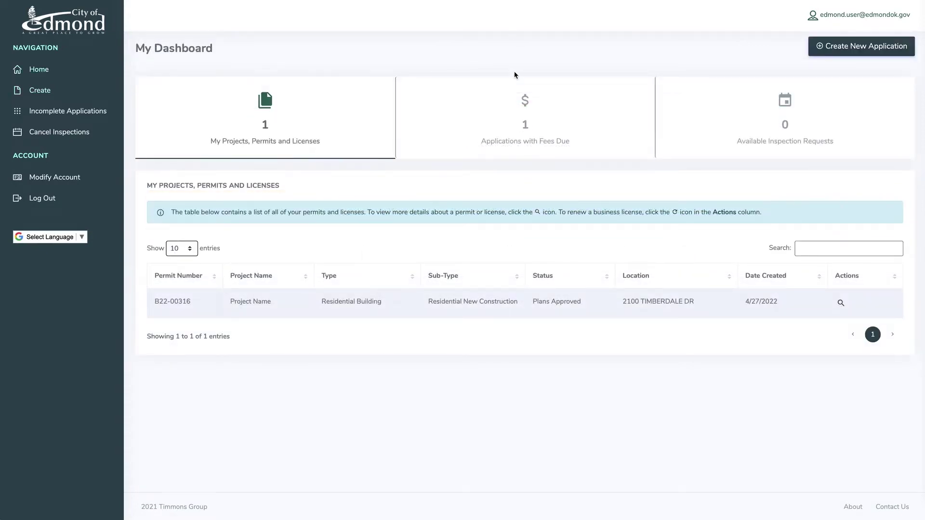
- Check the fees due, then start a new Planning > Planned Unit Development application
left_click(519, 125)
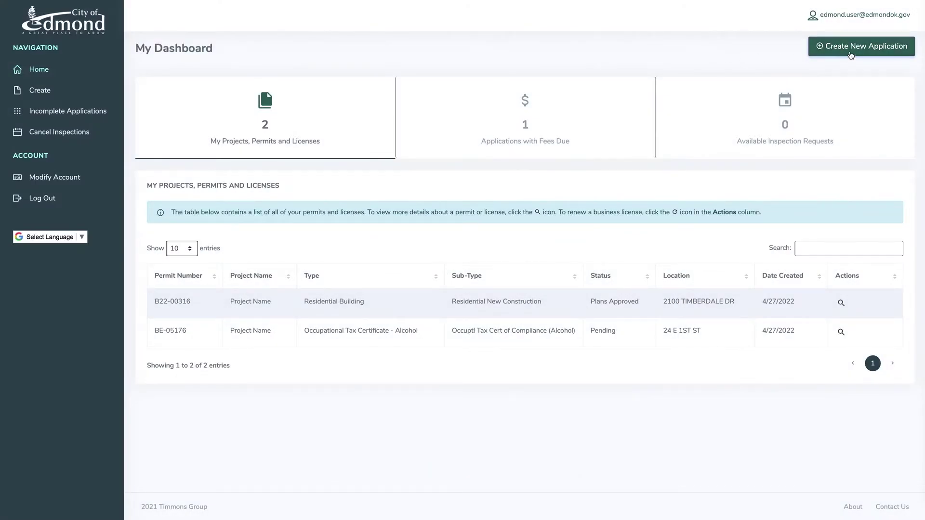
left_click(851, 51)
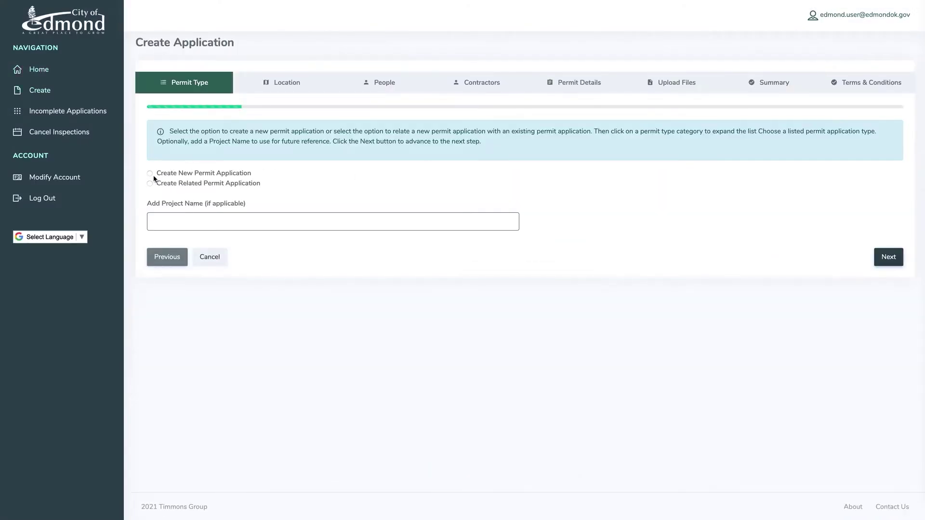
left_click(150, 174)
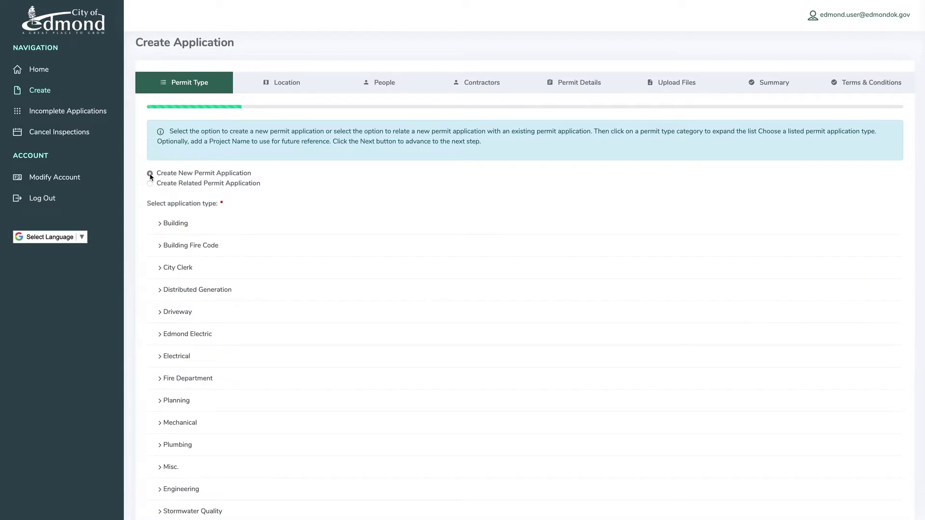
left_click(162, 410)
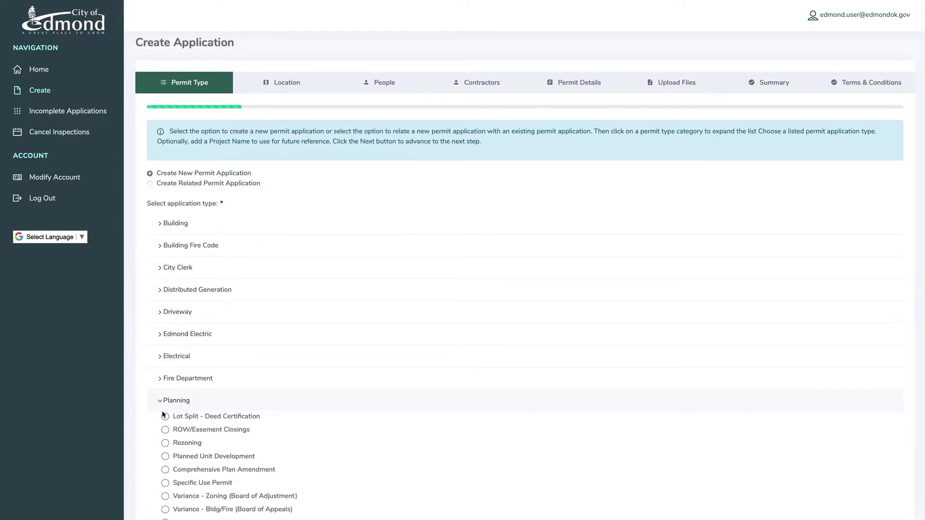
left_click(165, 456)
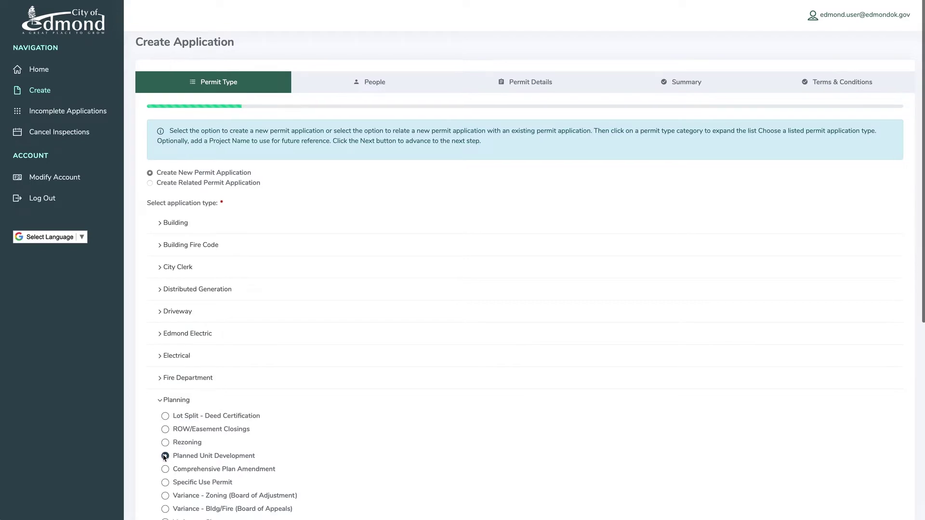
- Open the PUD required-materials guidance from the HERE link
scroll(164, 456, "down", 3)
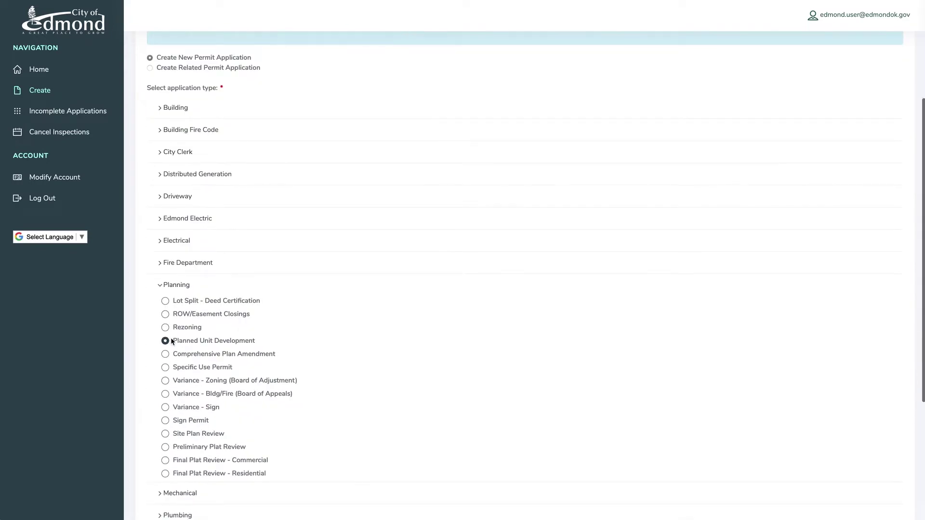
scroll(171, 342, "up", 2)
scroll(171, 337, "up", 2)
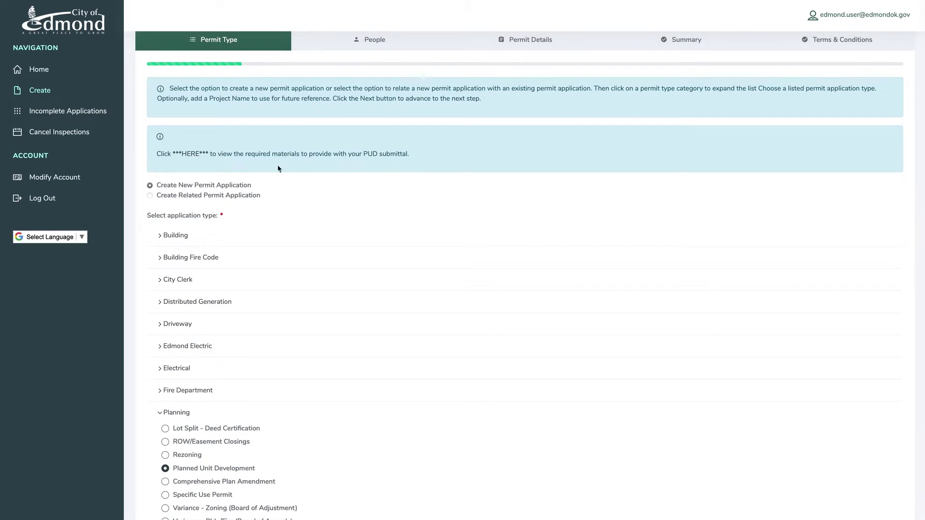
left_click(190, 155)
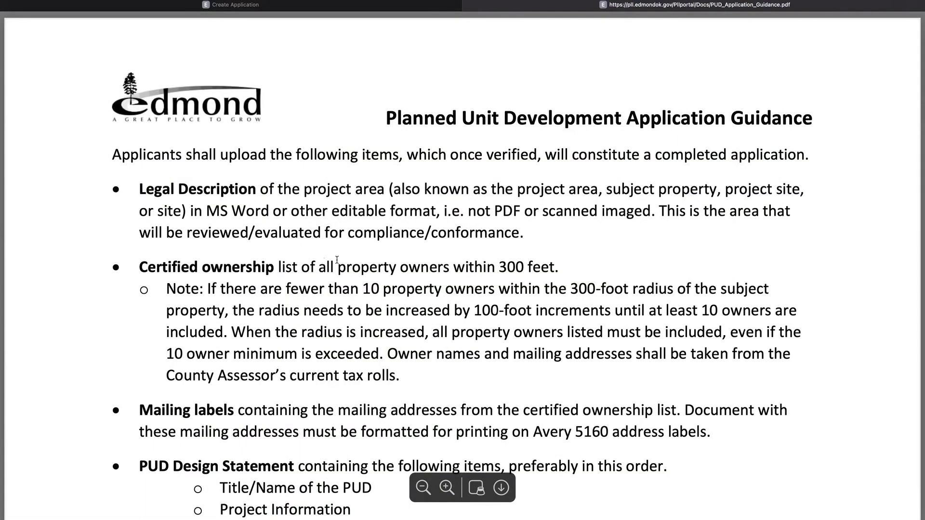
- Read through the PUD guidance PDF, close it, and enter 'Project Name' as project name
scroll(696, 334, "down", 7)
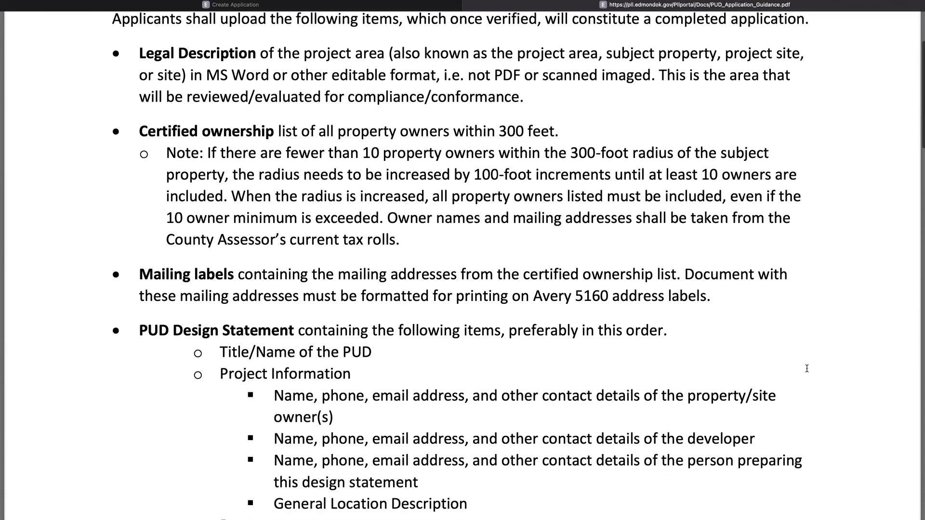
scroll(807, 368, "down", 7)
scroll(807, 369, "down", 6)
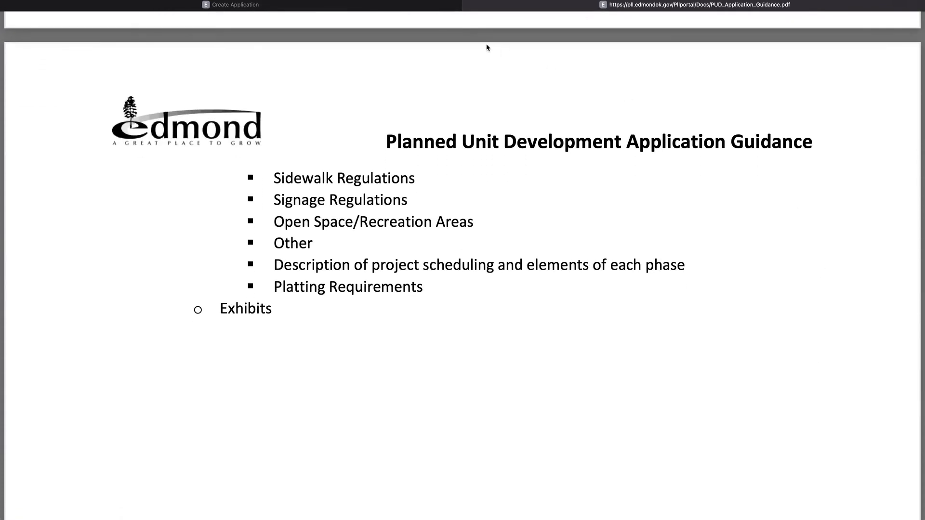
left_click(466, 5)
type("Proj")
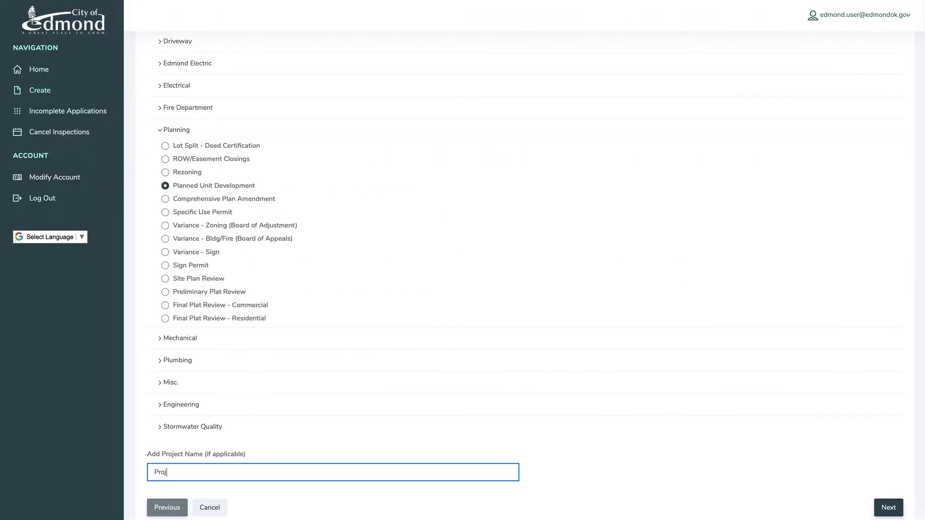
type("ect Name")
- Fill both Applicant and Property Owner with the saved account details, then continue
scroll(251, 464, "down", 1)
left_click(888, 458)
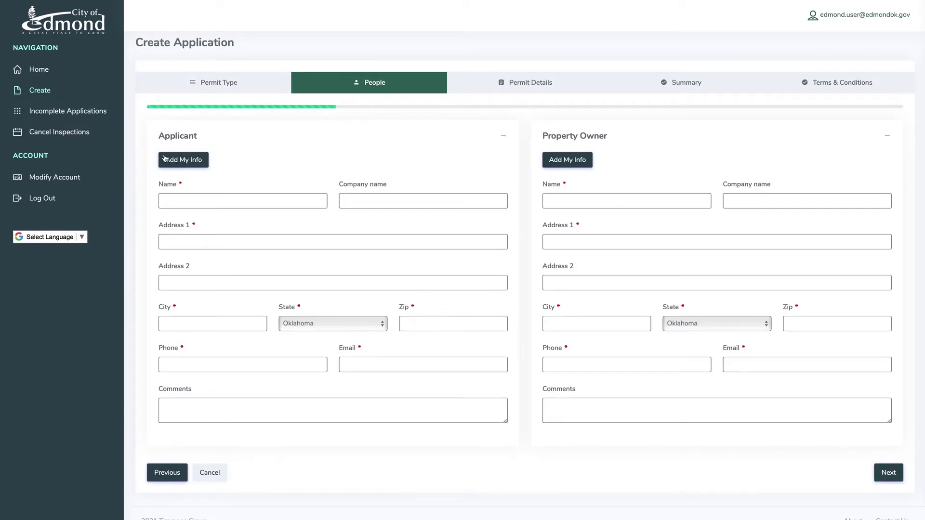
left_click(180, 161)
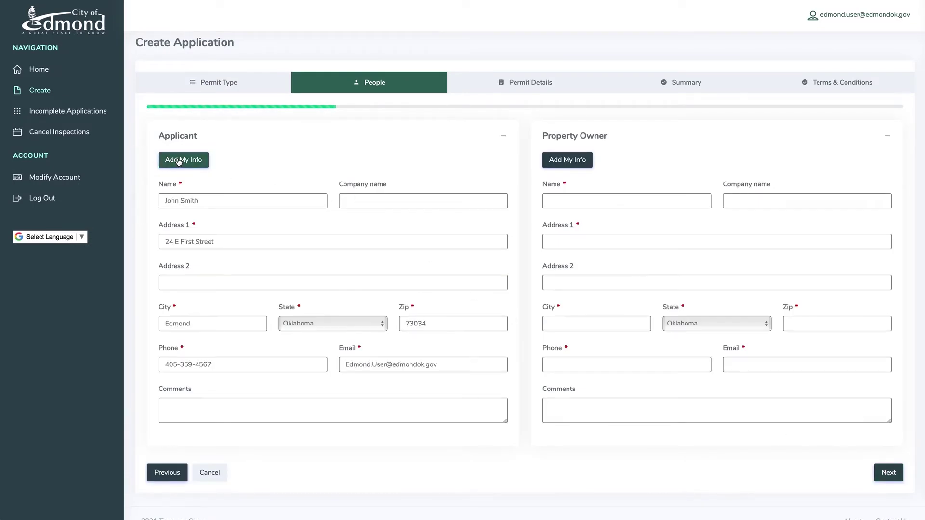
left_click(563, 158)
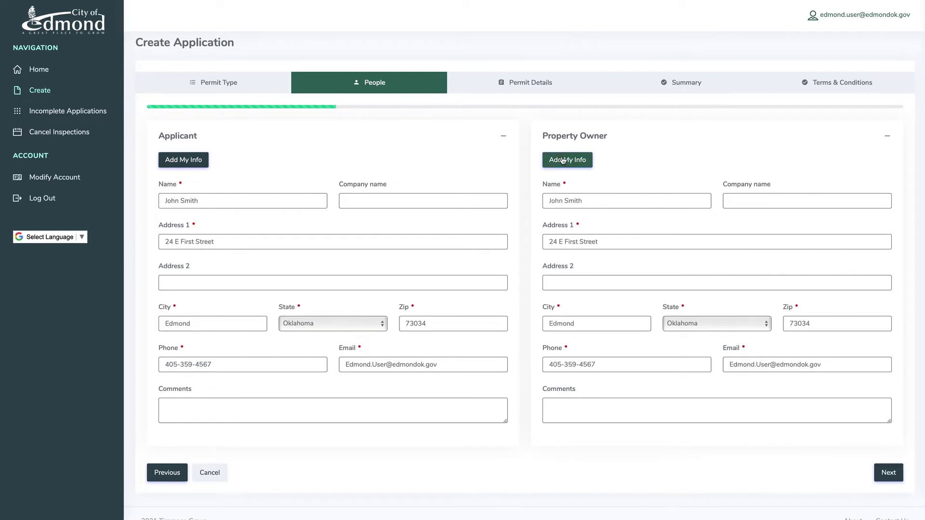
left_click(885, 470)
- Enter location '1 block from 15th and Bryant' and the PUD justification, then review the summary
left_click(599, 196)
type("1 block from")
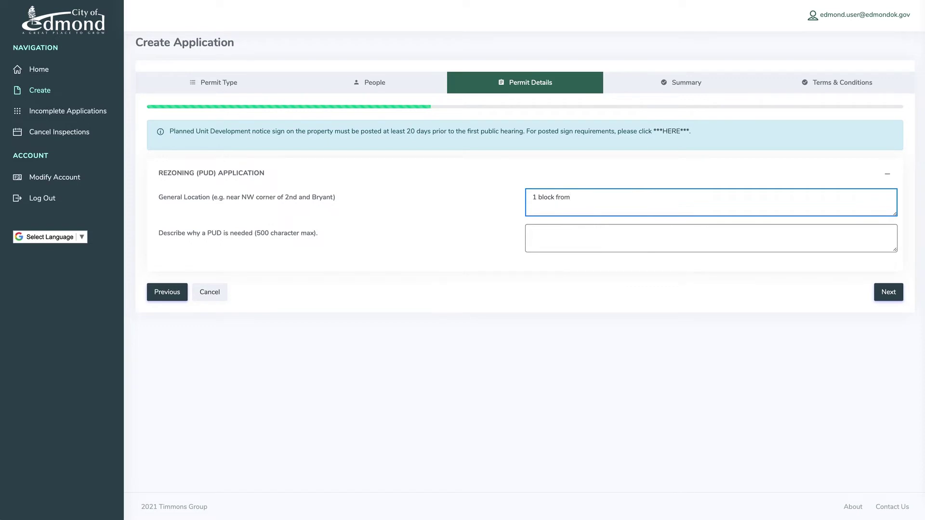
type(" 15th an")
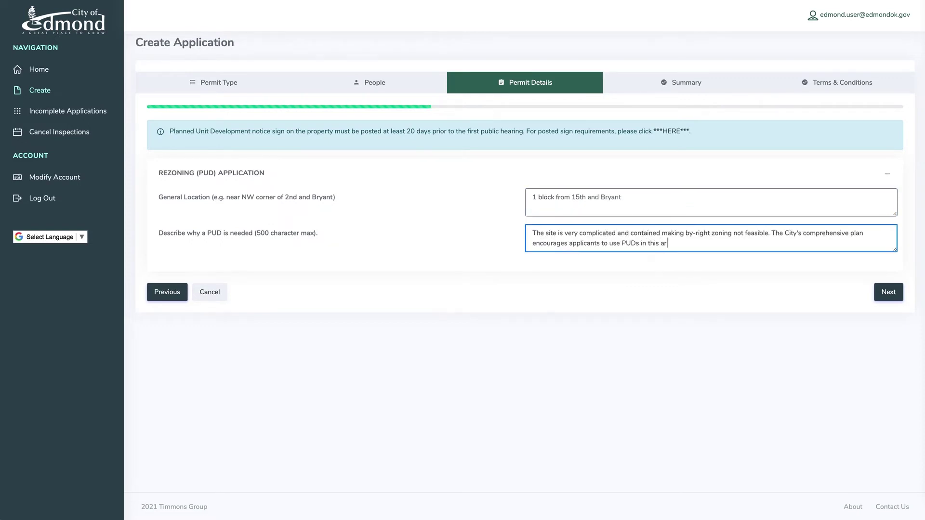
type("ea.")
left_click(889, 292)
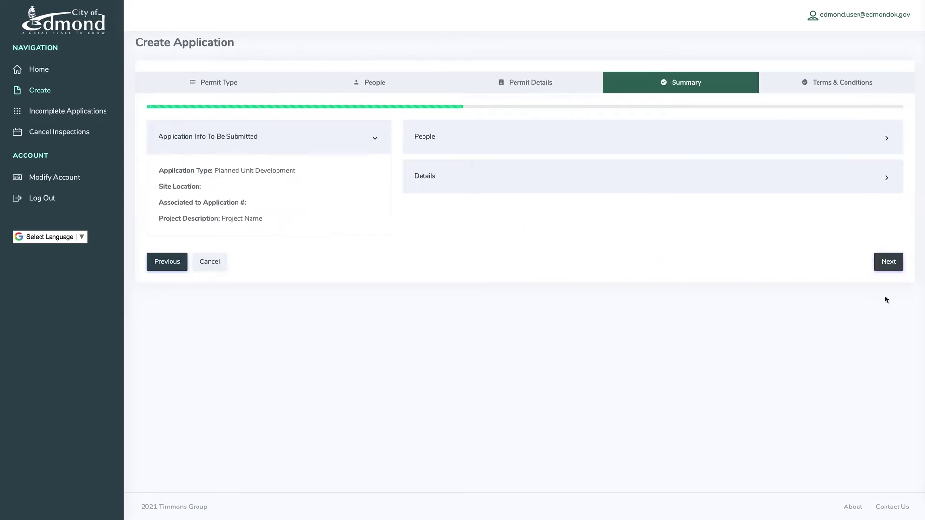
left_click(456, 140)
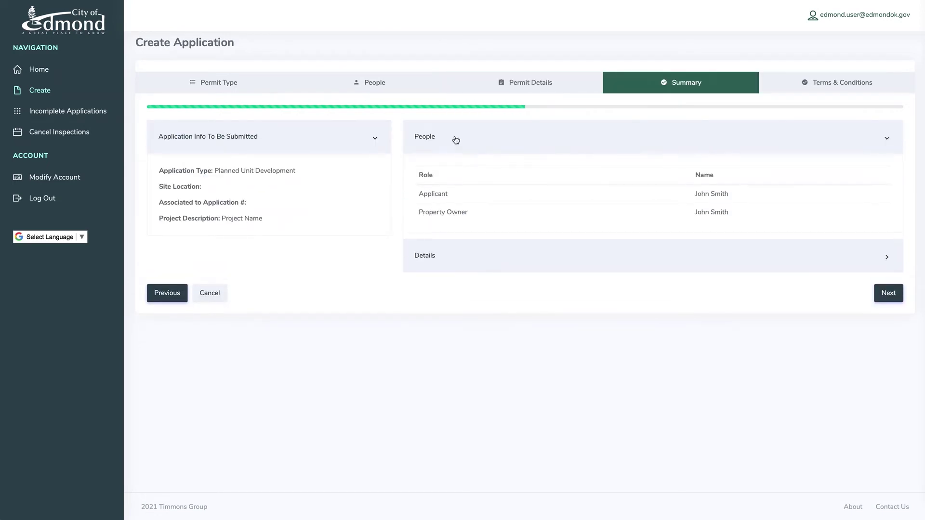
left_click(465, 265)
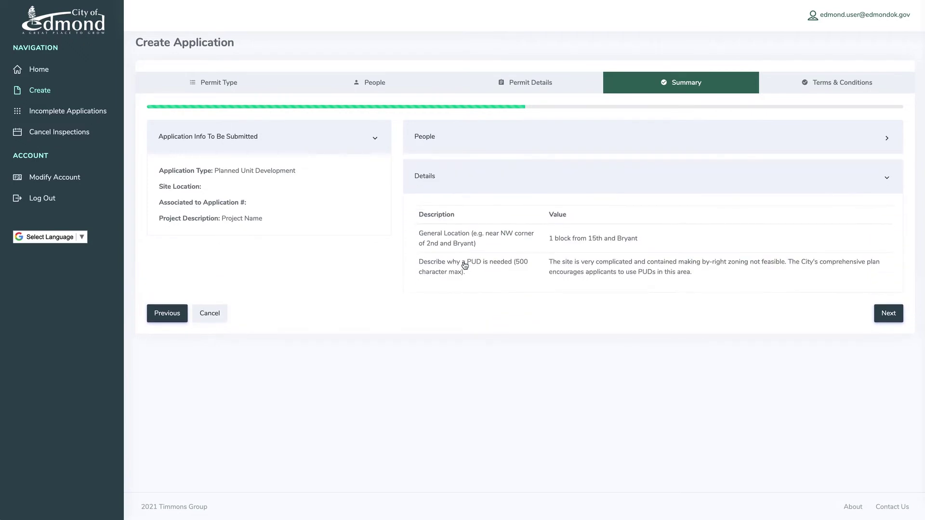
- Agree to the terms and submit the PUD application
left_click(891, 320)
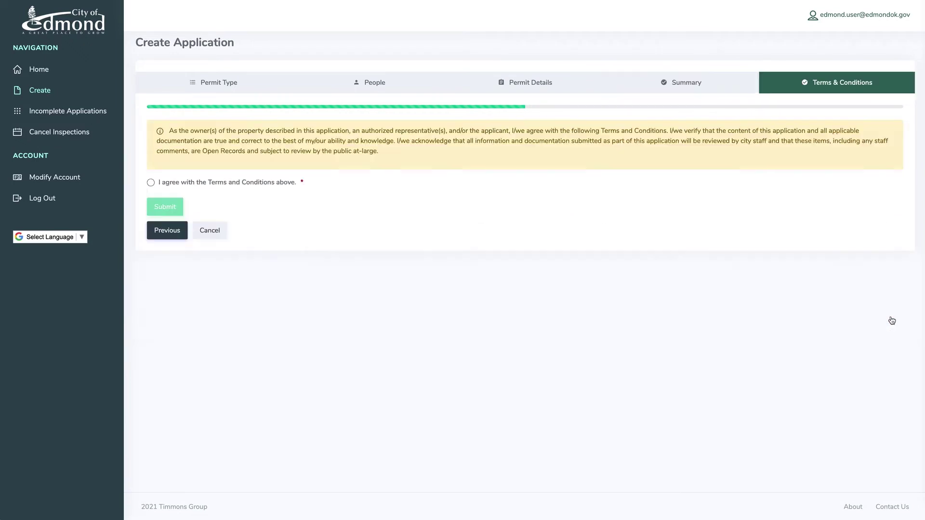
left_click(151, 182)
left_click(159, 204)
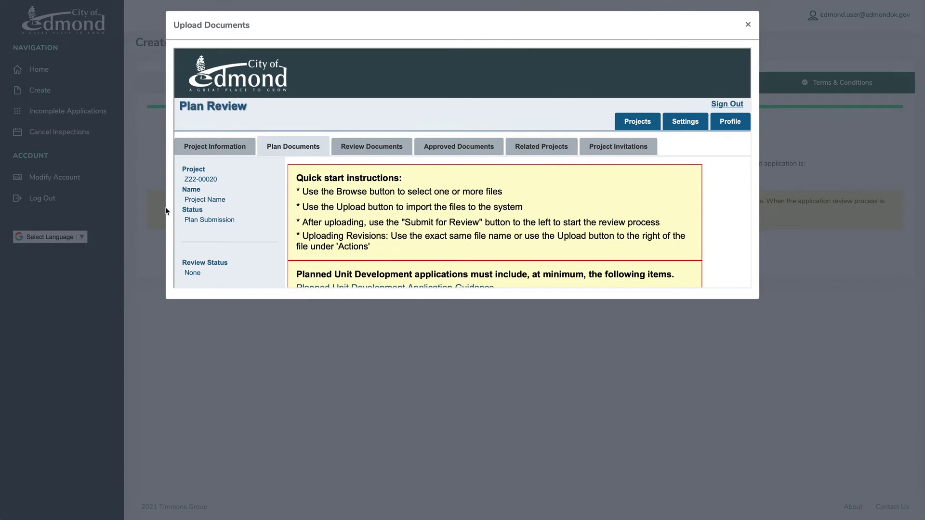
- Choose and upload the six PUD documents
scroll(377, 225, "down", 2)
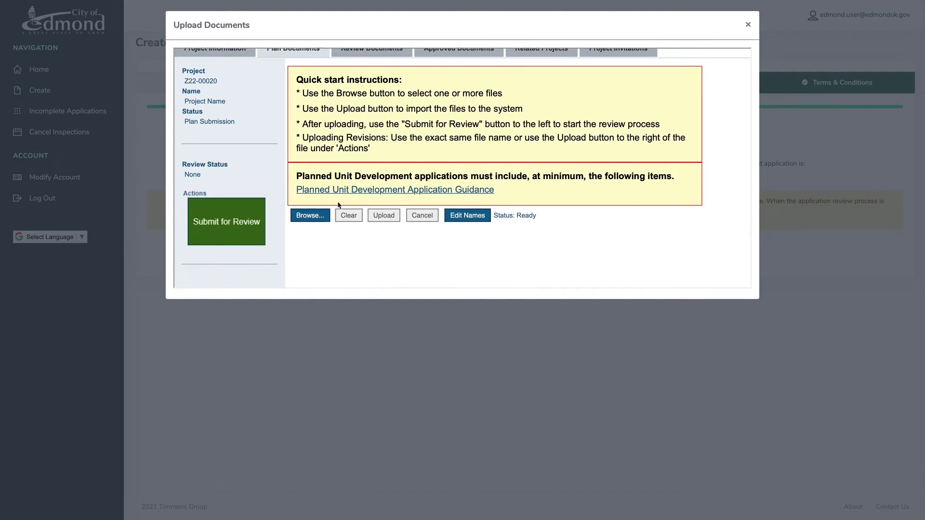
left_click(322, 220)
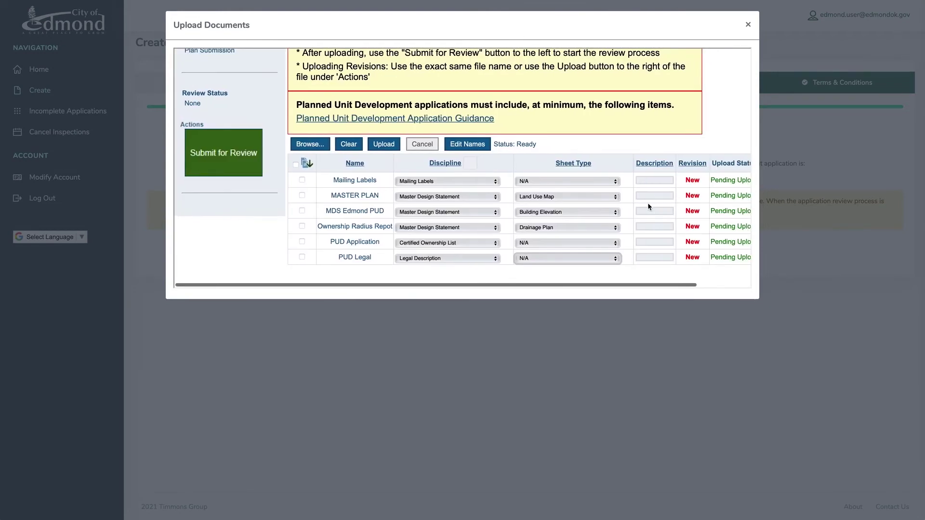
left_click(384, 145)
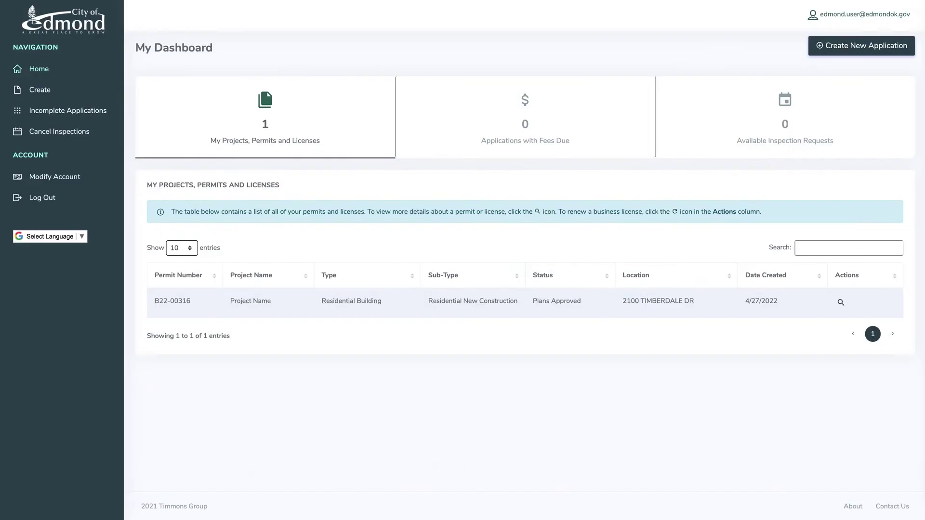
- Start a new City Clerk 'Occupational Tax Certificate of Compliance - Alcohol' application named 'Project Name'
left_click(860, 48)
left_click(149, 174)
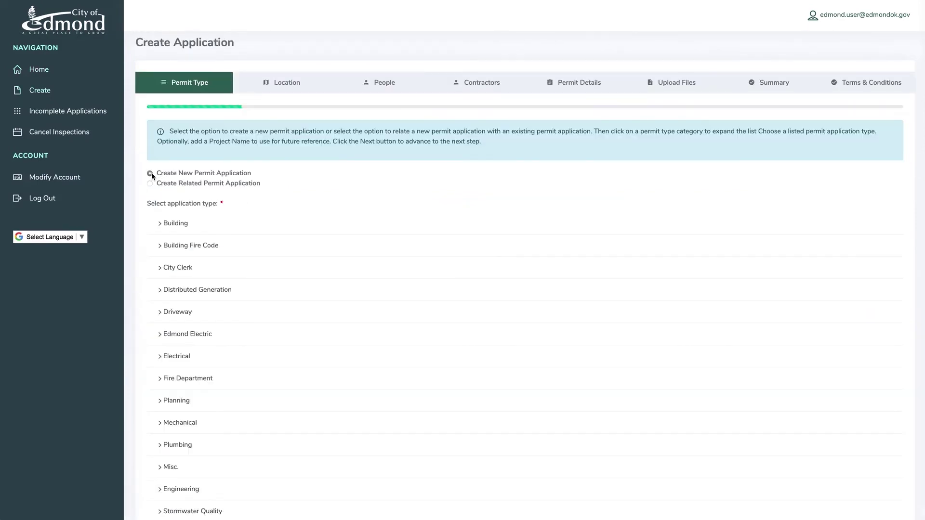
left_click(168, 268)
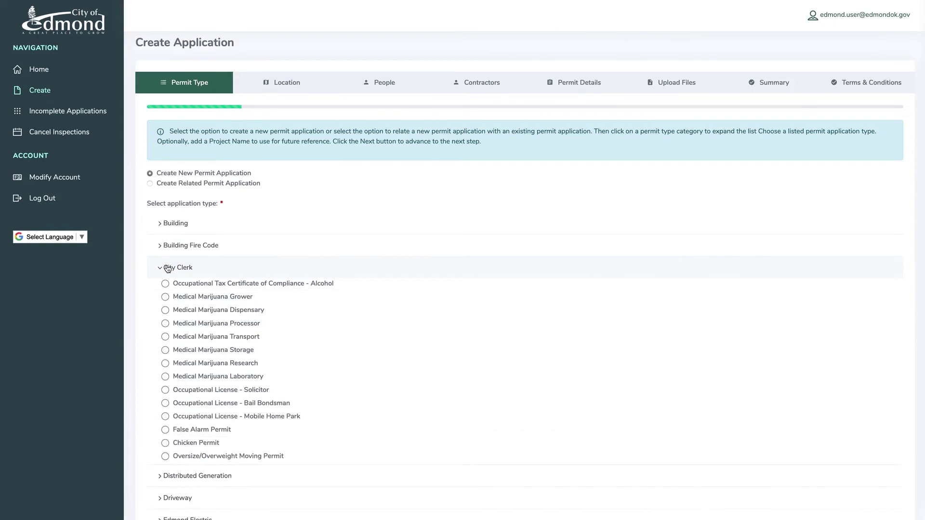
left_click(166, 284)
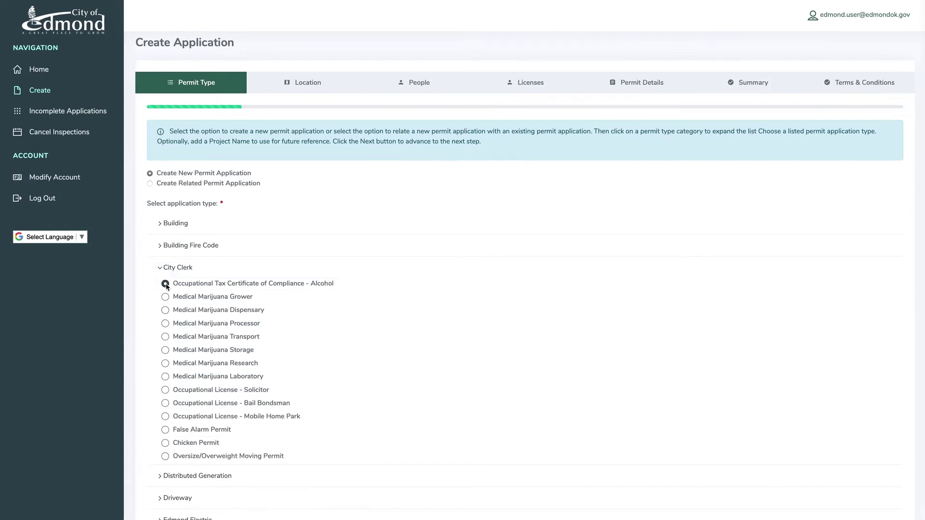
left_click(289, 424)
type("Project Name")
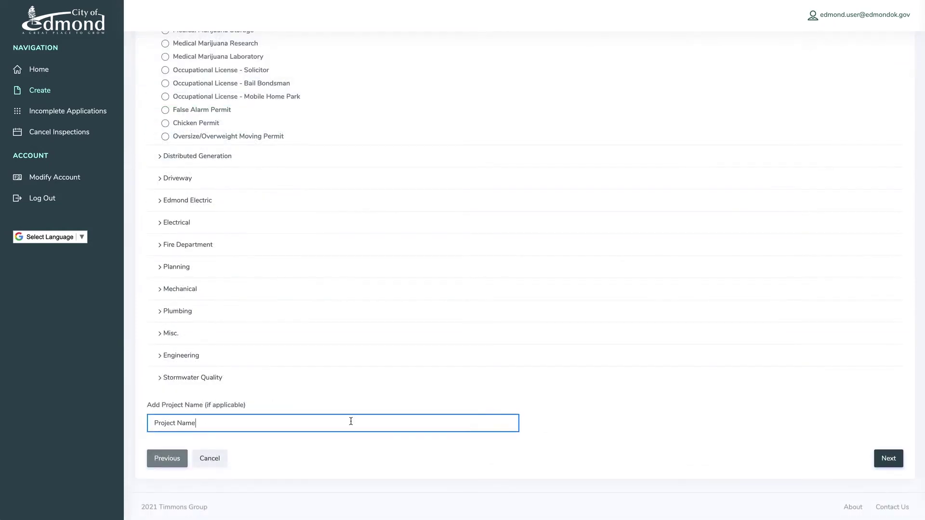
left_click(886, 458)
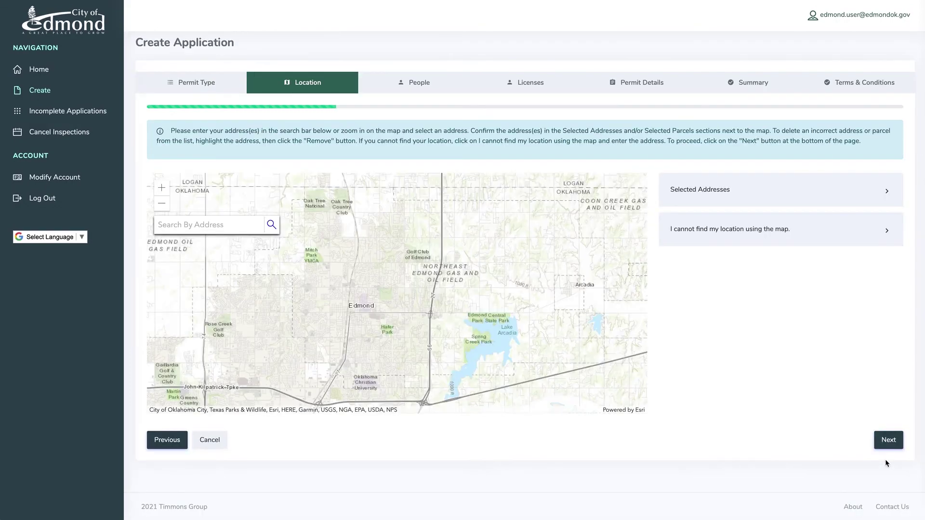
left_click(212, 225)
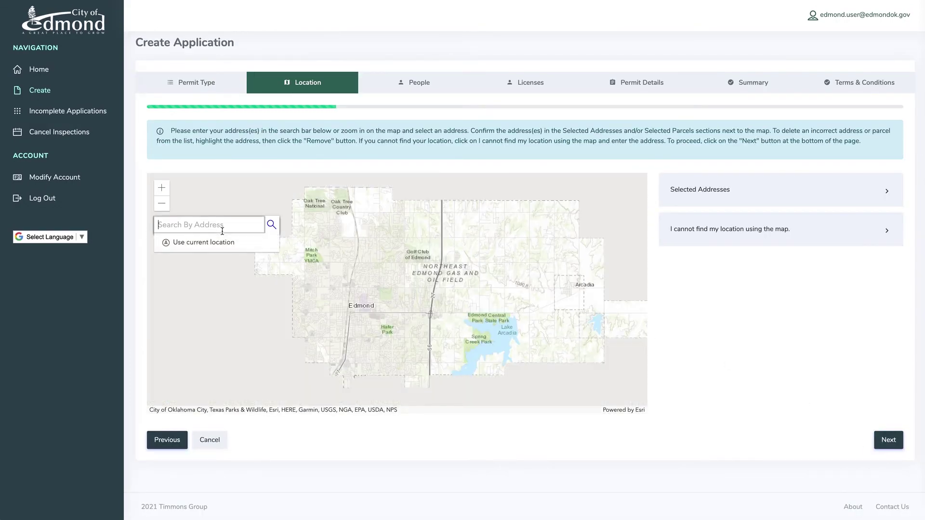
key("Return")
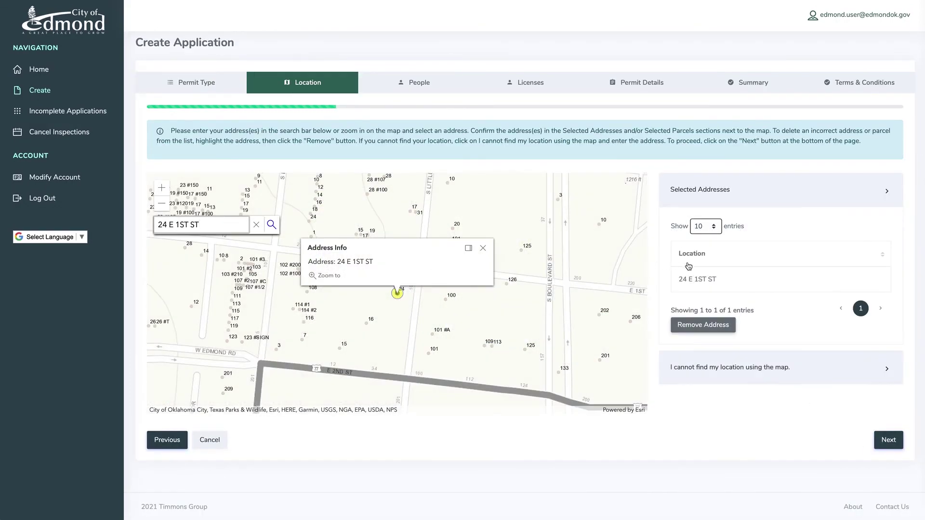
left_click(710, 278)
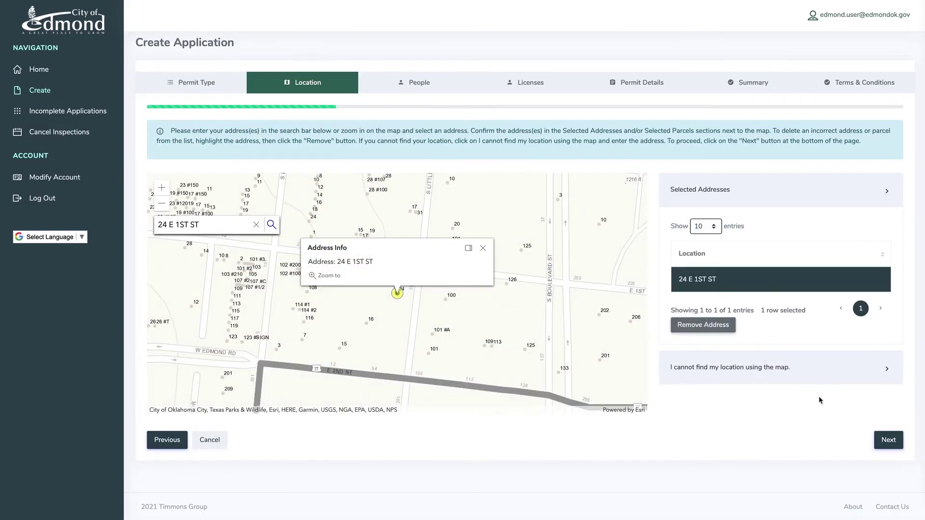
left_click(880, 441)
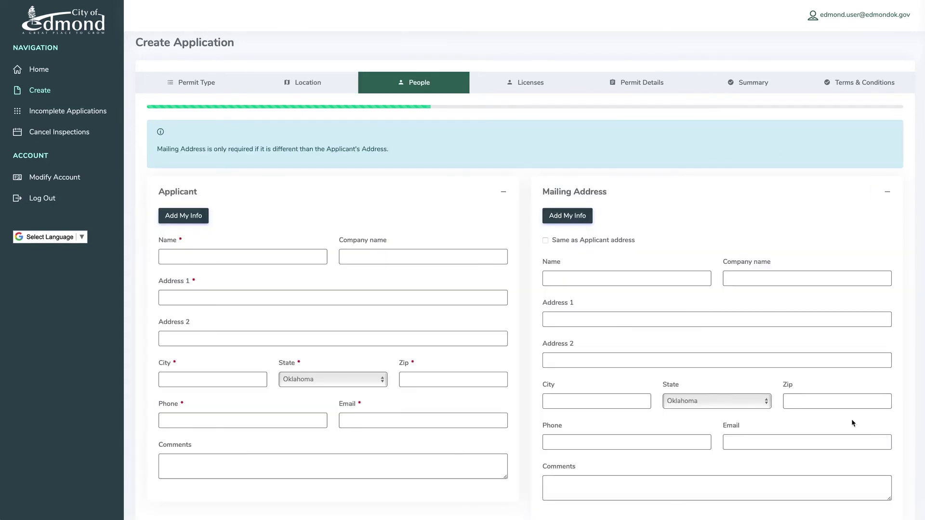
- Fill the applicant fields from the account info and make the mailing address match the applicant's
left_click(183, 215)
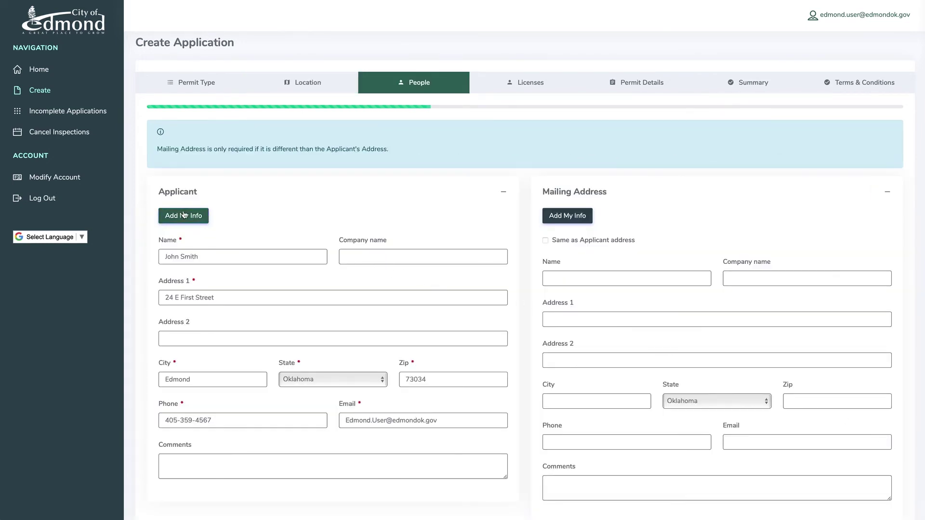
scroll(183, 215, "down", 2)
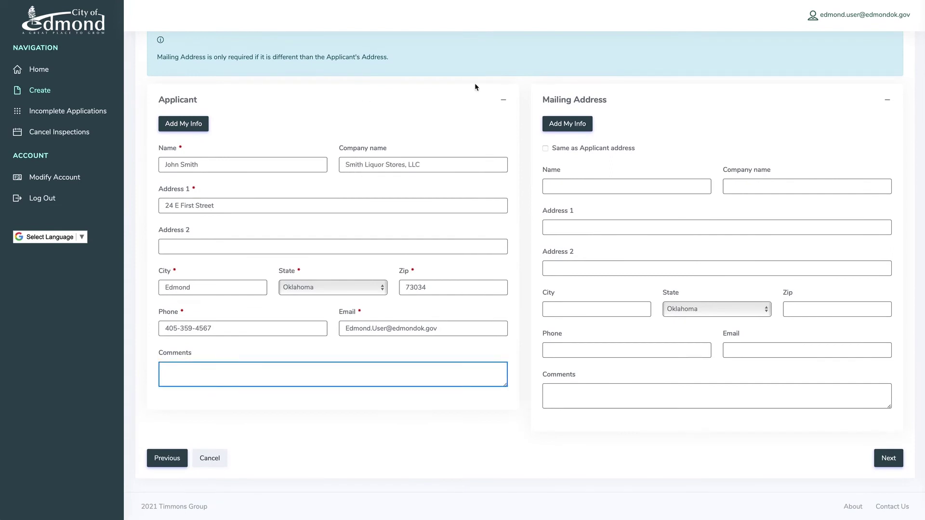
left_click(552, 148)
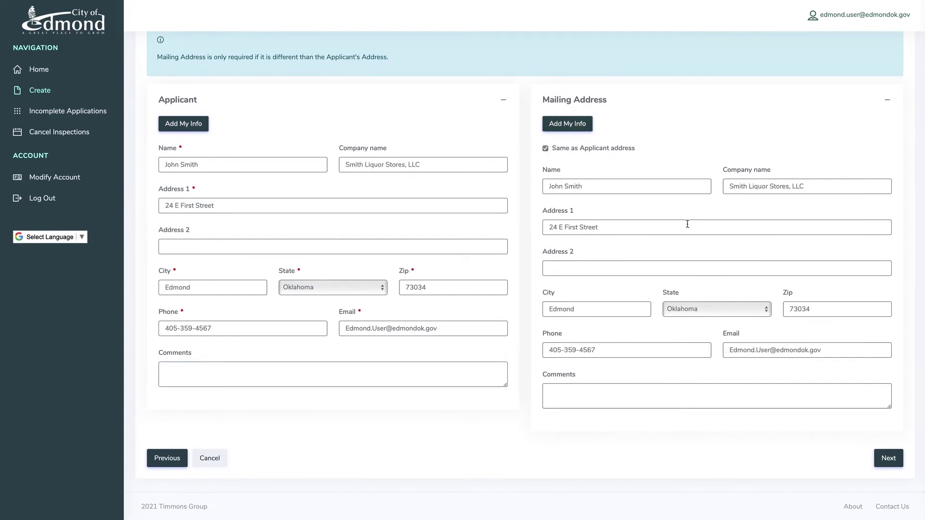
left_click(879, 456)
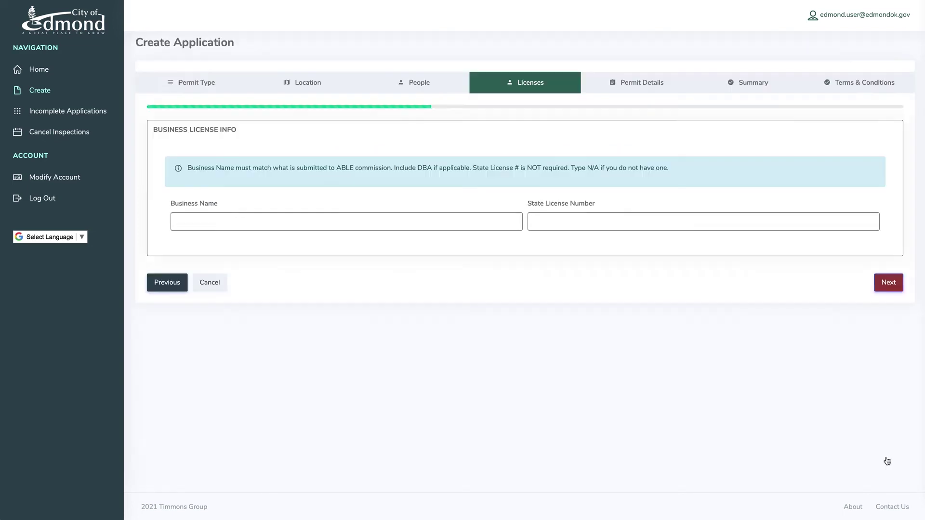
- Enter business name 'Smith Liquor Stores, LLC dba ABC Liquor #1' with State License Number n/a
left_click(215, 227)
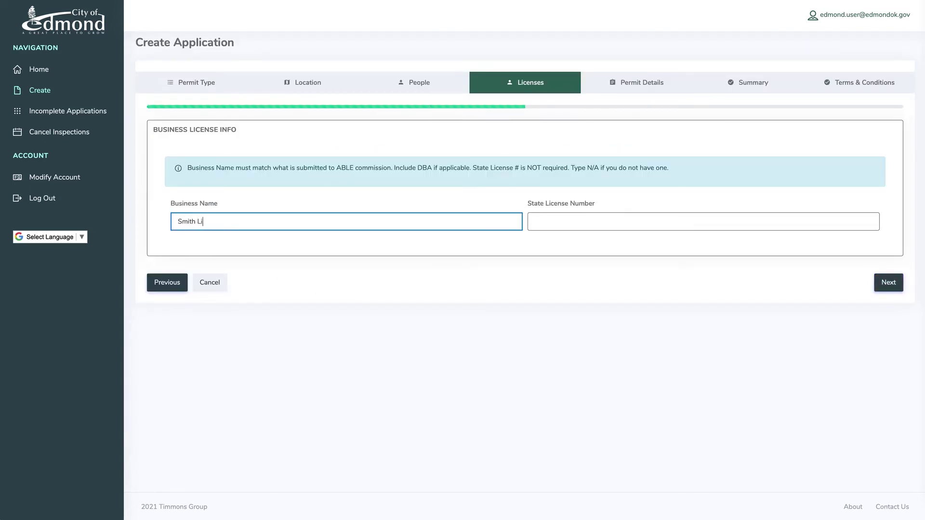
type("Smith Liquor Stores, LLC dba ABC Liquor #1")
left_click(703, 222)
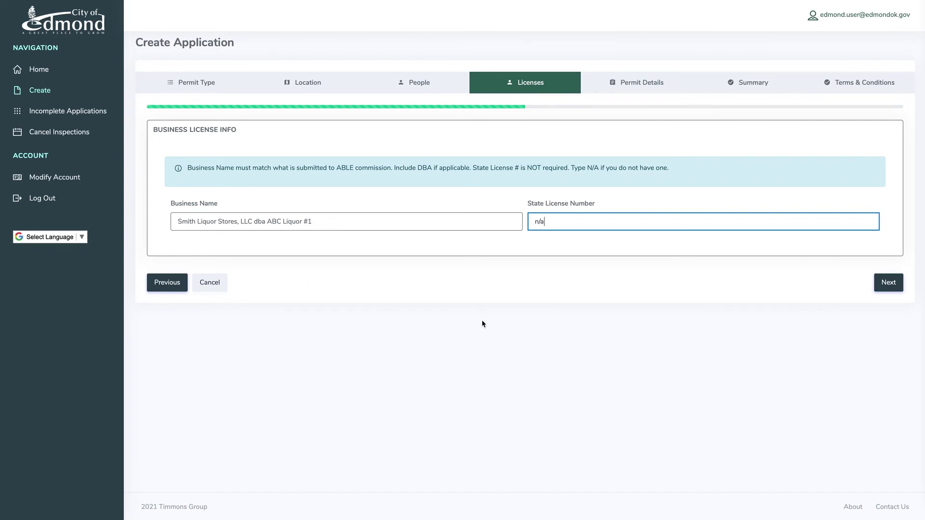
left_click(613, 252)
left_click(884, 284)
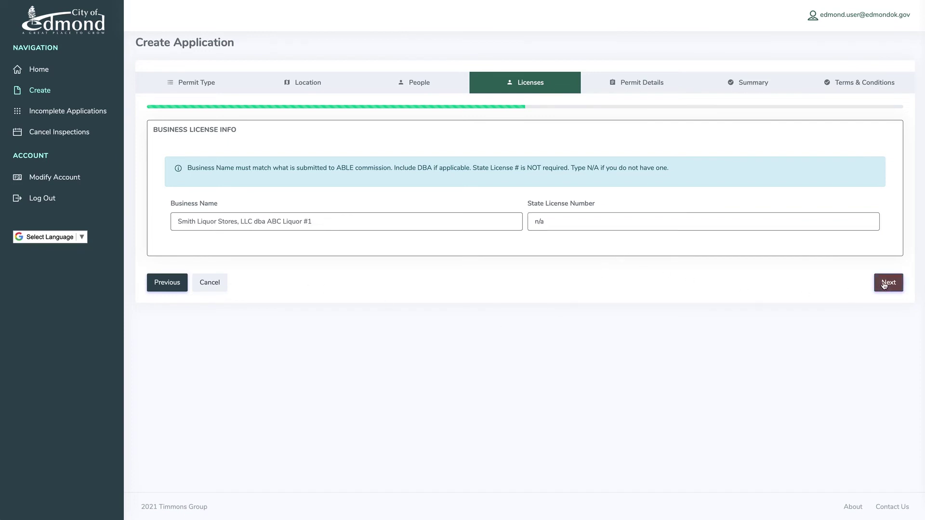
- Enter the inspection contact phone, set license type Retail Liquor, and license name 'Smith Liquor Stores, LLC dba ABC Liquor #1'
left_click(546, 163)
type("405-999-9999")
key("Tab")
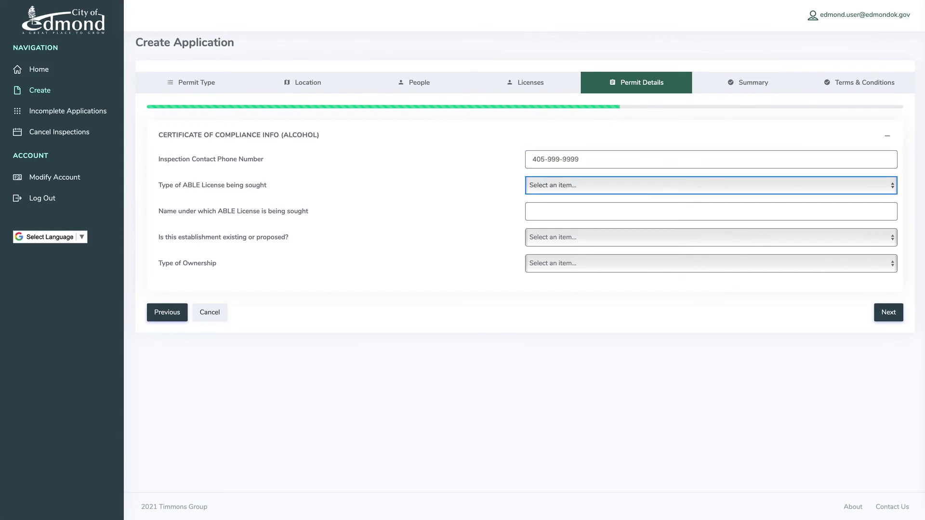
left_click(629, 185)
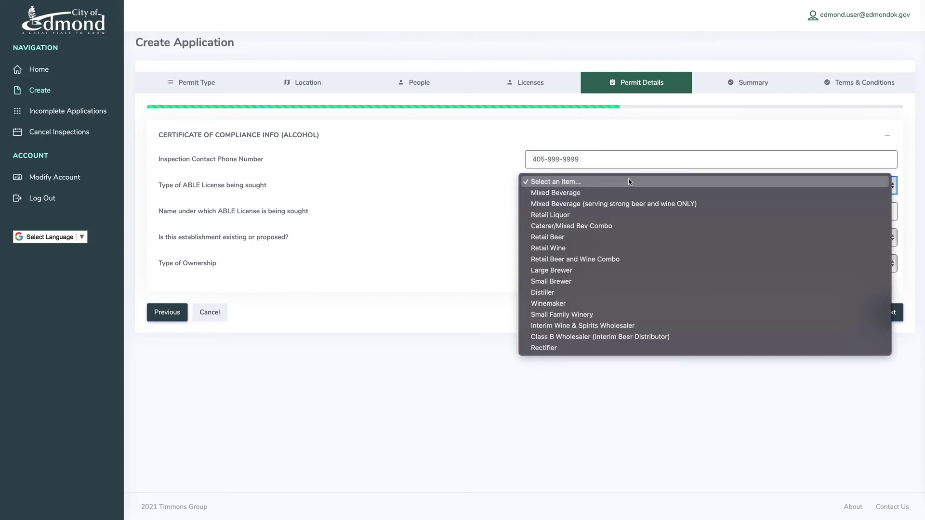
left_click(556, 217)
left_click(550, 212)
type("Smith Liquor Stores, LLC dba ABC Liquor #1")
- Mark the establishment Existing with Limited Liability Comp ownership
left_click(604, 238)
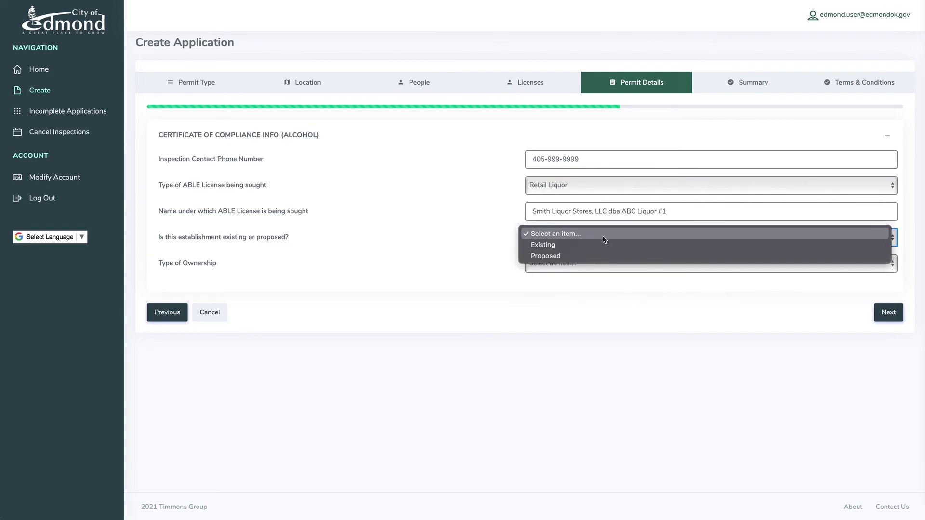
left_click(597, 245)
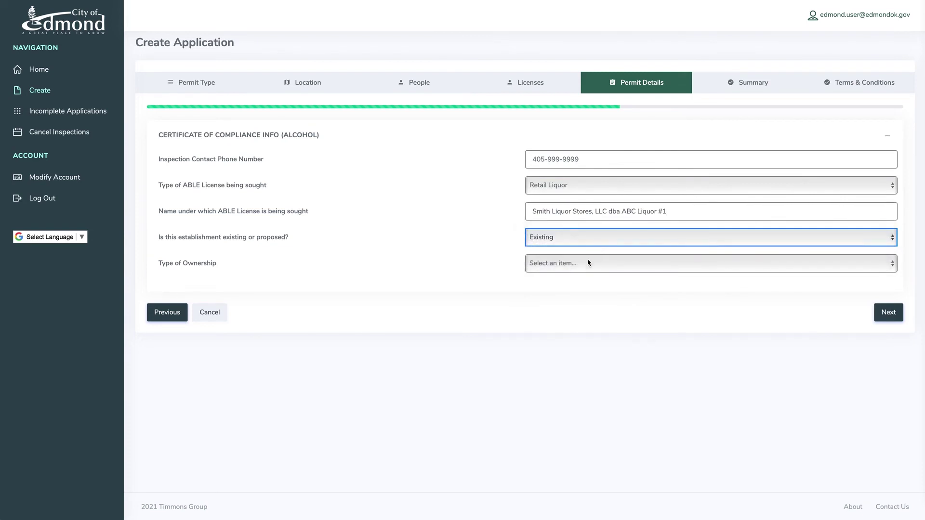
left_click(590, 260)
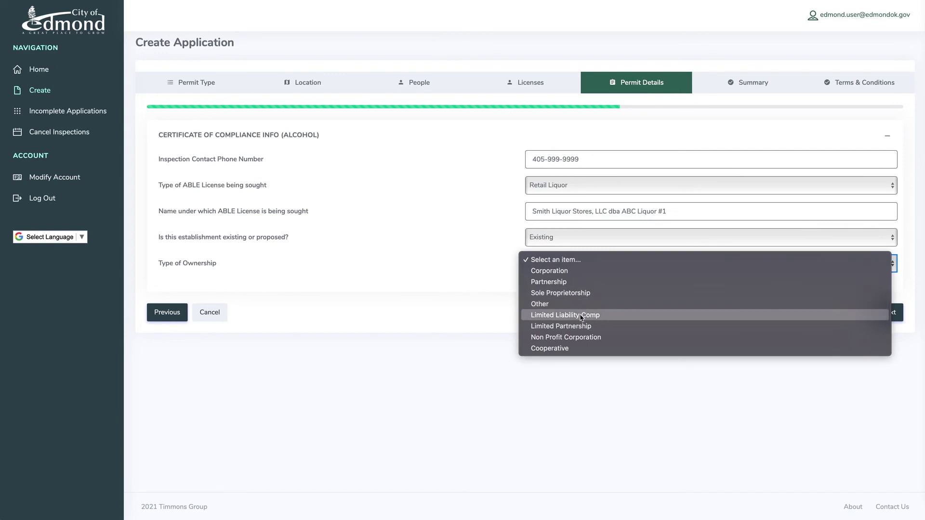
left_click(581, 316)
left_click(888, 312)
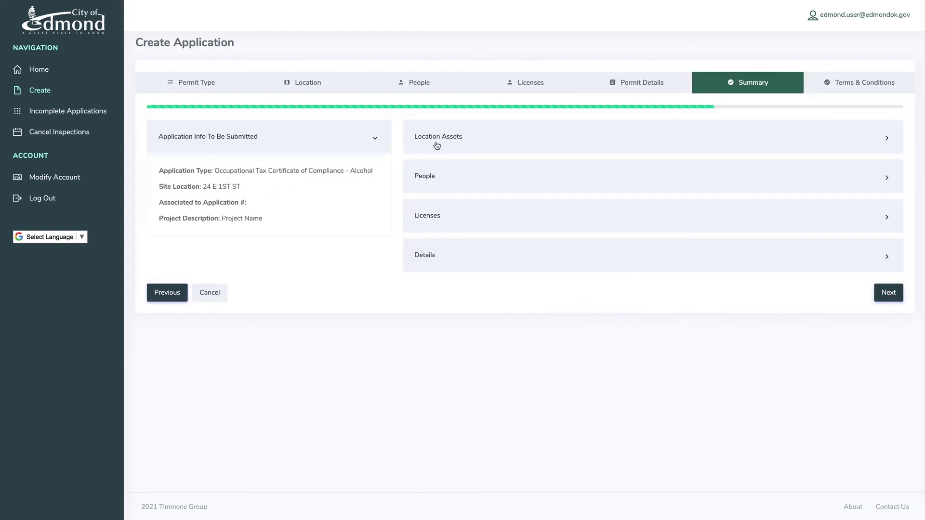
- Review the Location Assets and Permit Details summaries, accept the terms, and submit the alcohol application
left_click(436, 145)
left_click(431, 317)
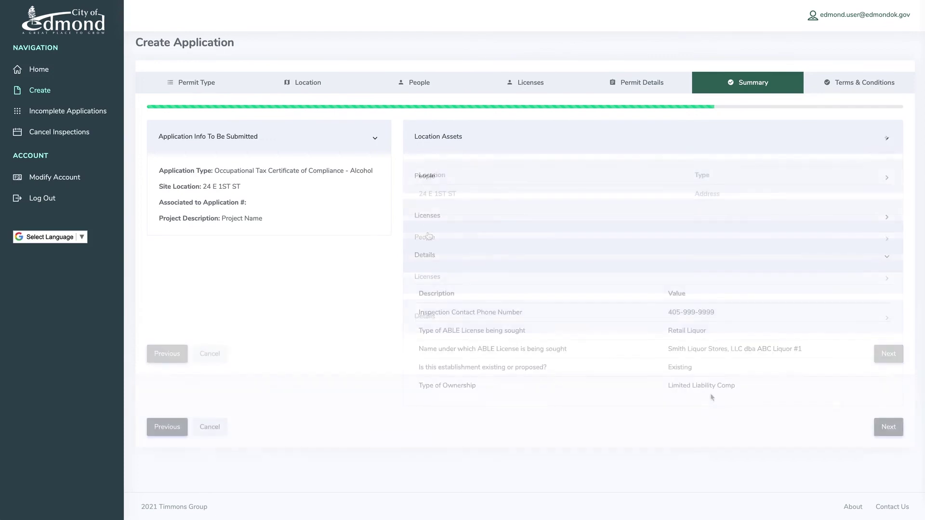
left_click(885, 428)
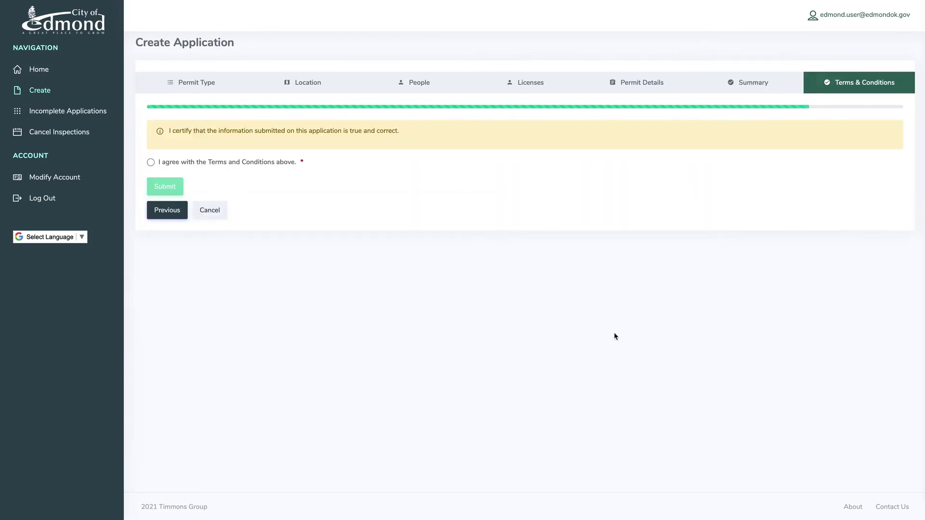
left_click(149, 162)
left_click(158, 183)
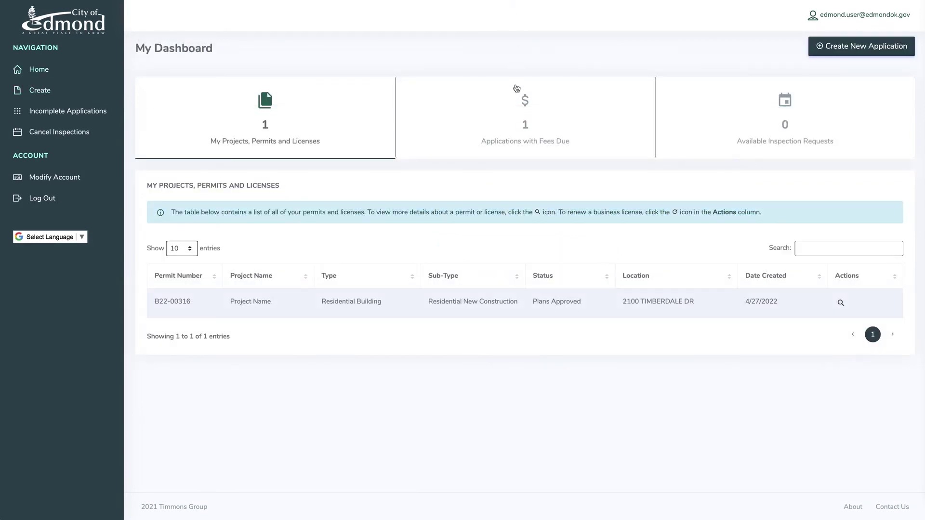
- Pay the 4209.25 Residential Building permit fee by credit card after accepting the issuance acknowledgements
left_click(521, 125)
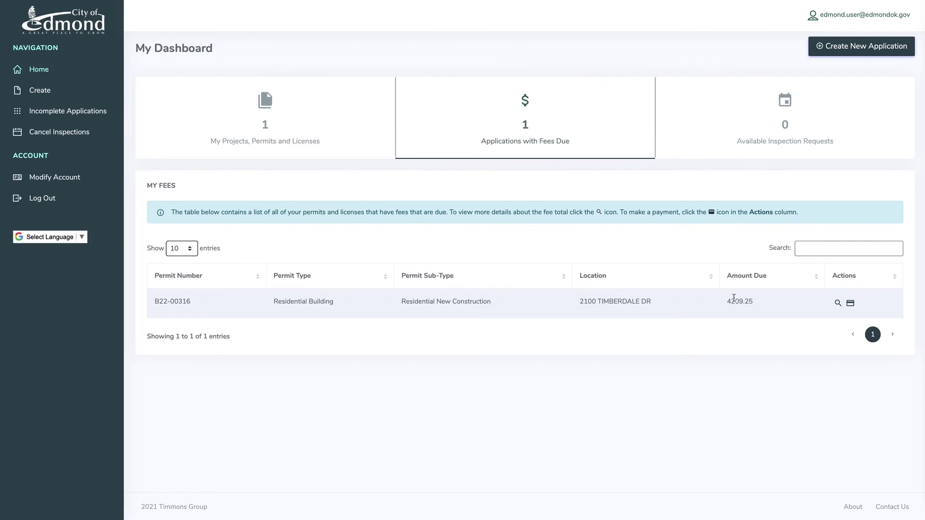
left_click(851, 304)
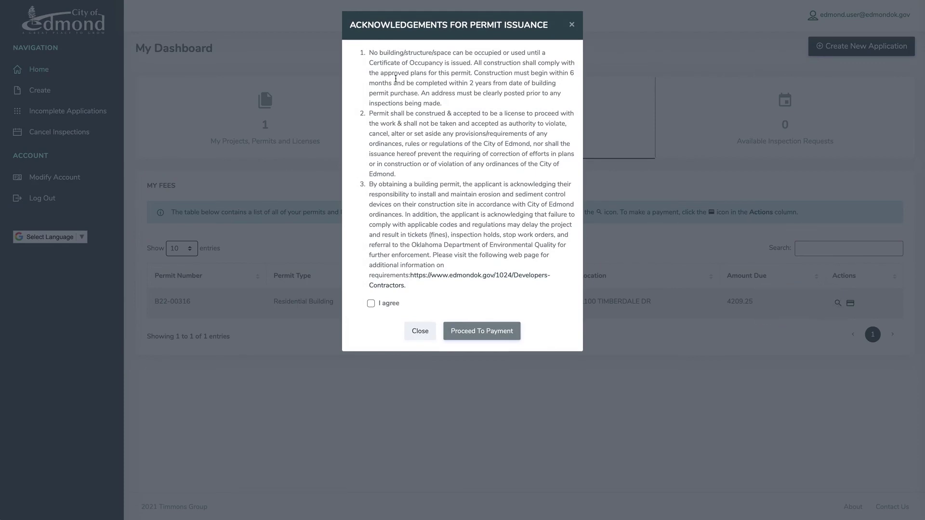
left_click(371, 304)
left_click(470, 332)
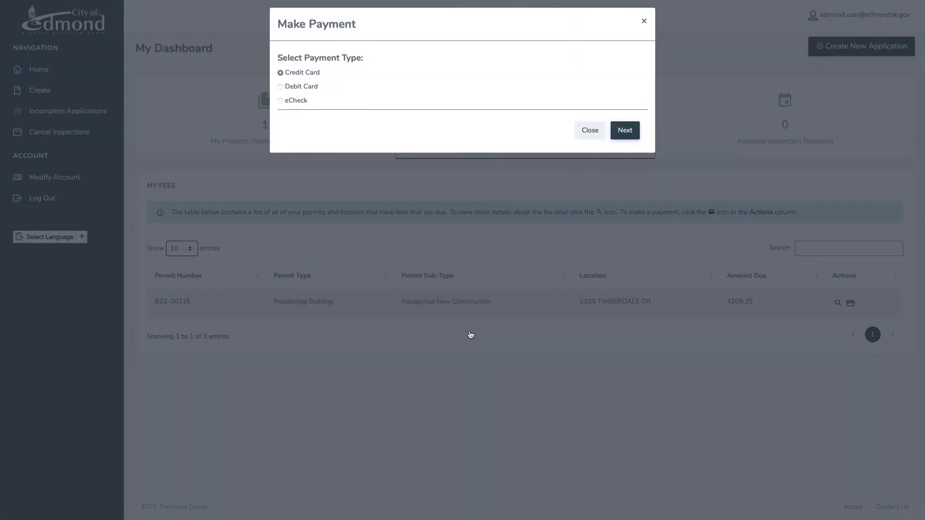
left_click(621, 139)
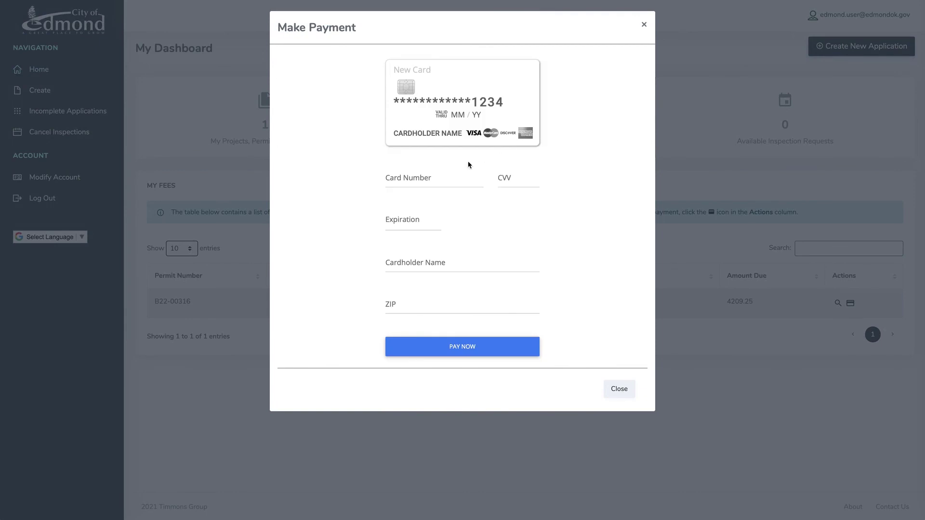
left_click(415, 180)
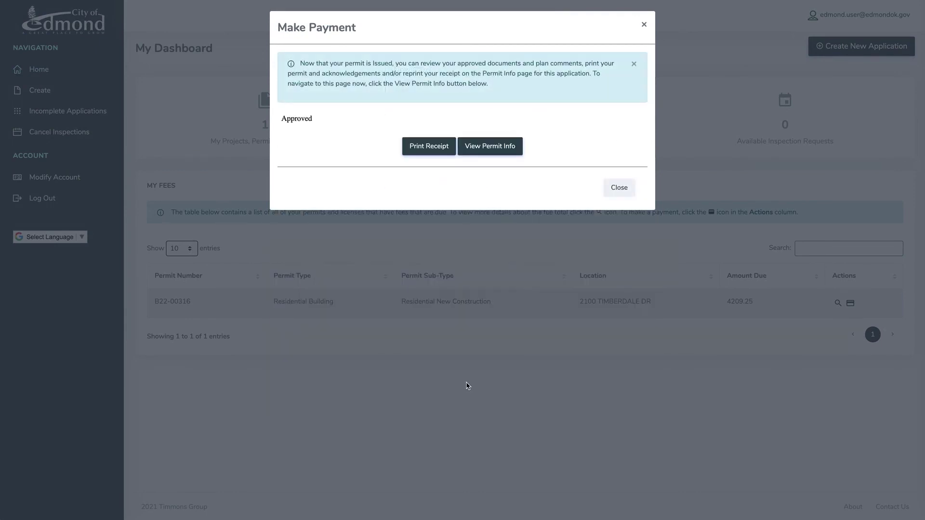